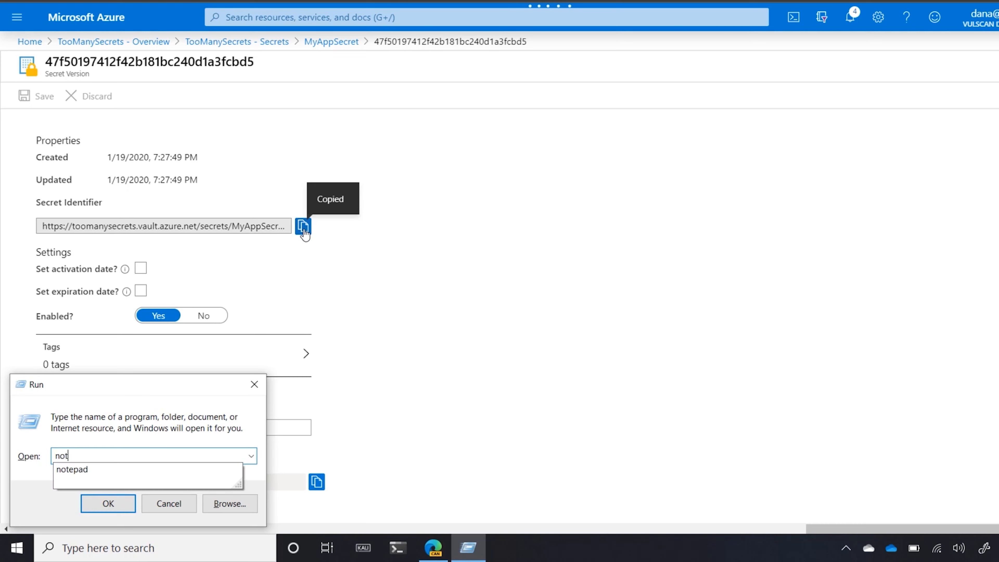
# Paste the copied secret identifier into a blank Notepad document to read it in full, and close Notepad without saving.
pyautogui.press('Return')
pyautogui.hotkey('ctrl', 'v')
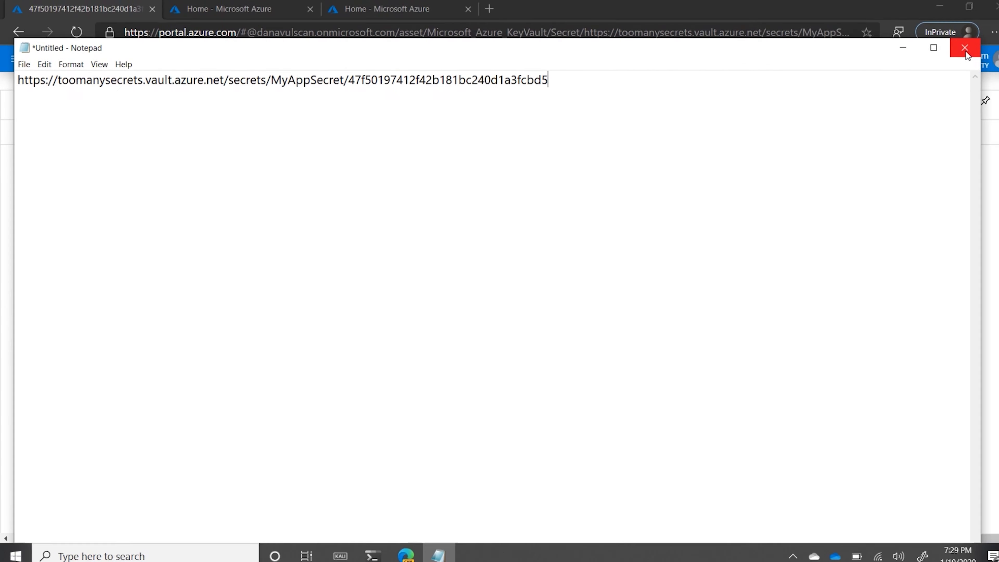
pyautogui.hotkey('alt', 'F4')
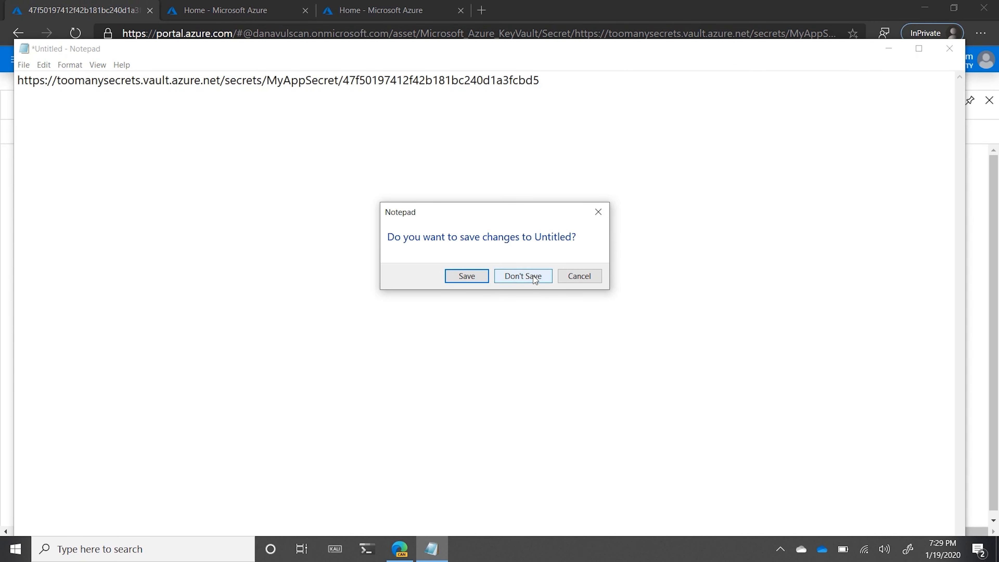
pyautogui.click(521, 276)
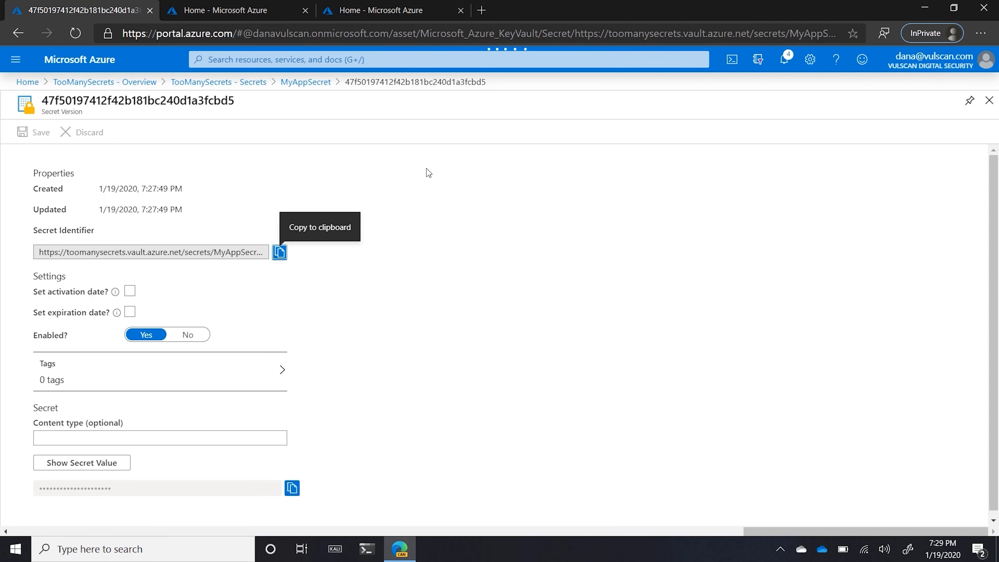
# Open the MyKVDemo logic app from the KnowOpsSec resource group in the second portal tab.
pyautogui.click(231, 12)
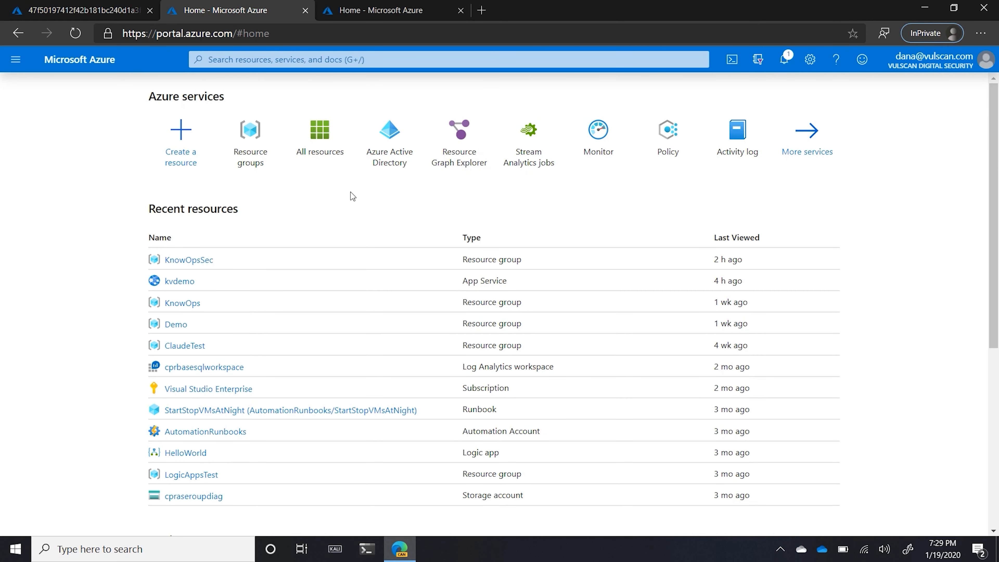
pyautogui.click(196, 261)
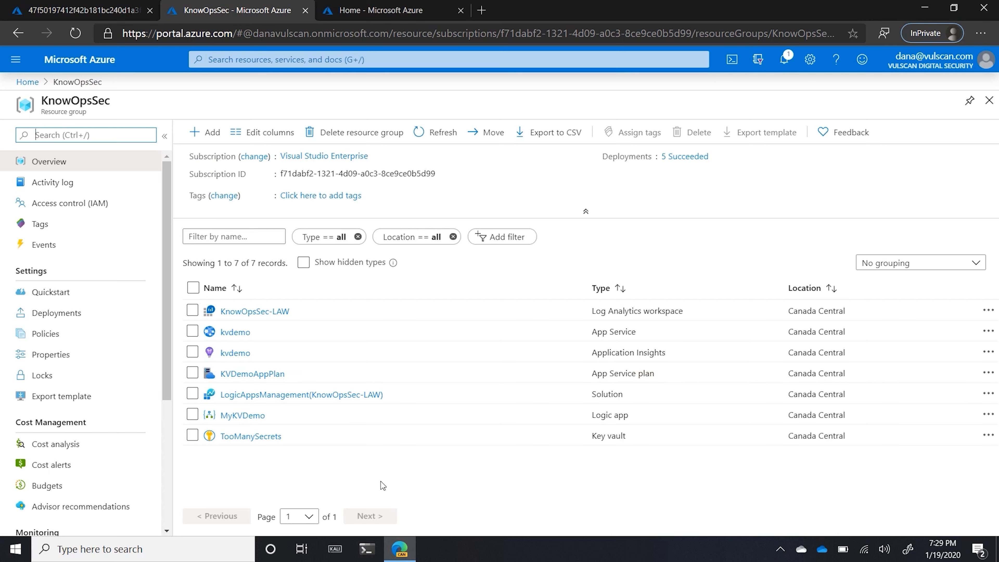
pyautogui.click(246, 416)
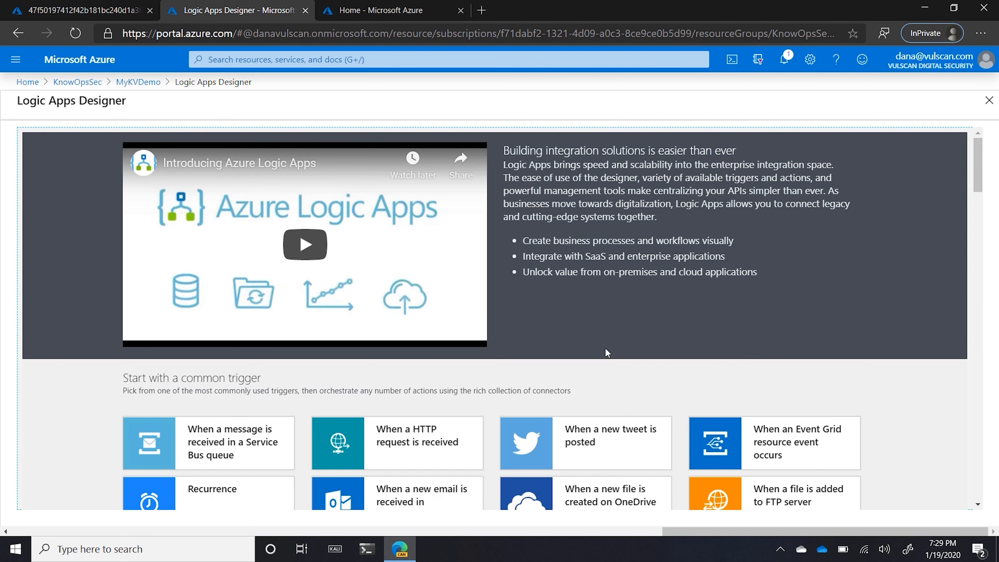
# Start the workflow with the "When a HTTP request is received" trigger and search for Key Vault actions for a new step.
pyautogui.click(420, 445)
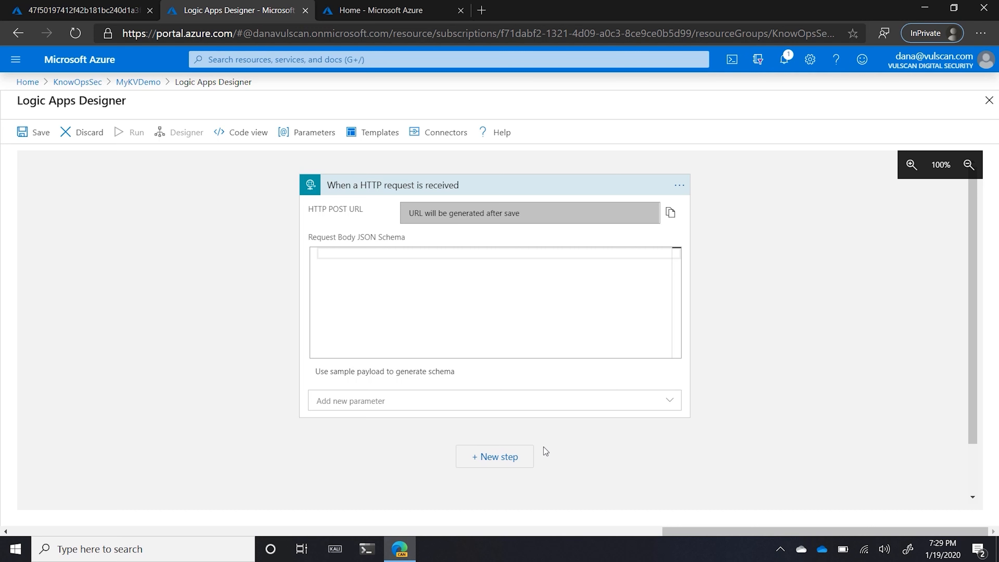
pyautogui.click(510, 458)
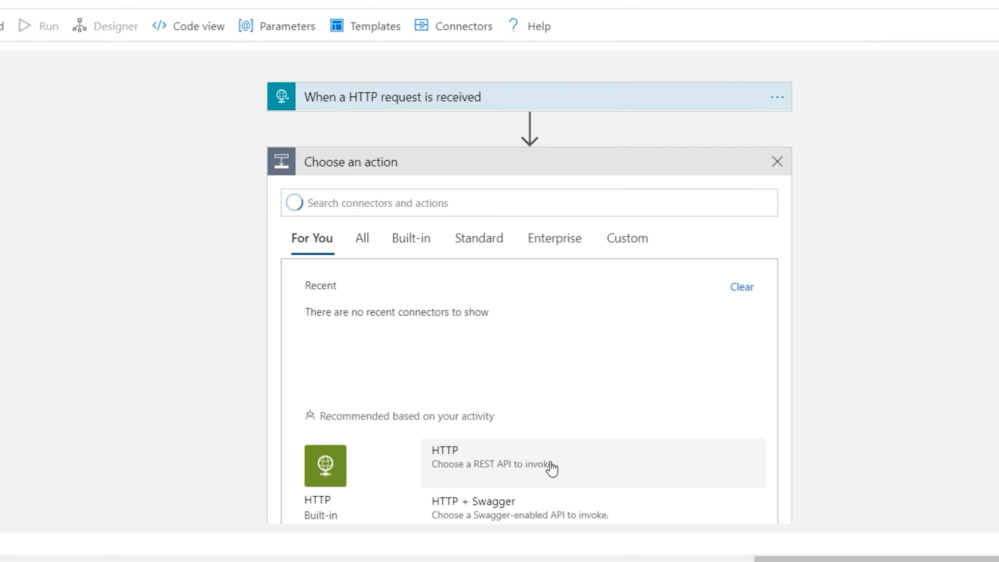
pyautogui.click(371, 201)
pyautogui.write('Key')
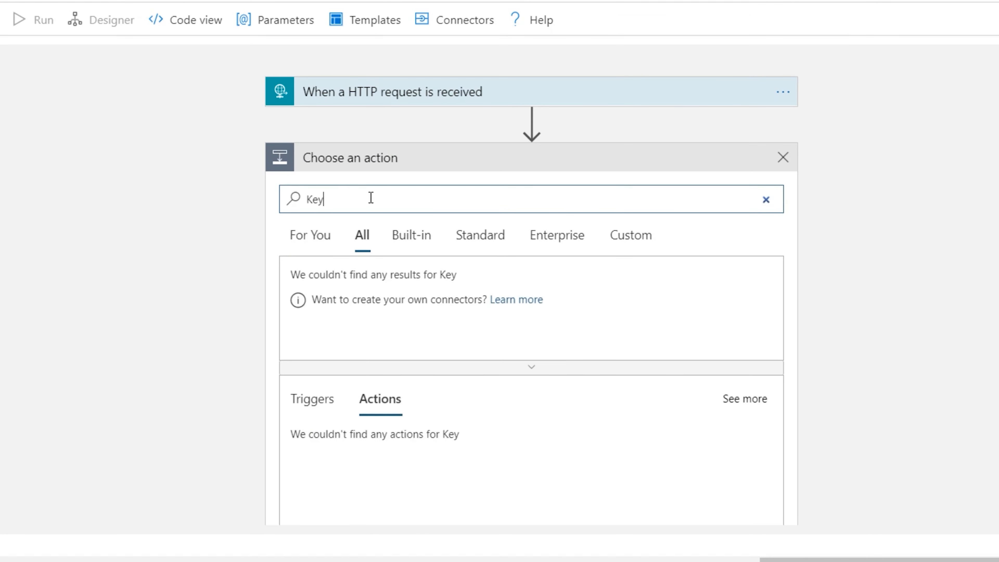
pyautogui.write(' Vault')
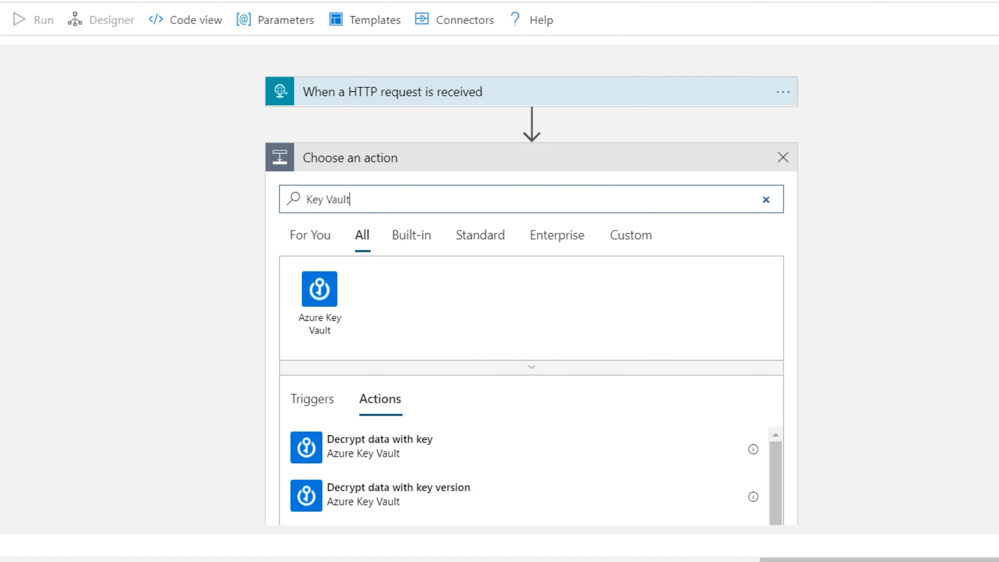
pyautogui.scroll(-1, 531, 295)
pyautogui.scroll(-4, 531, 295)
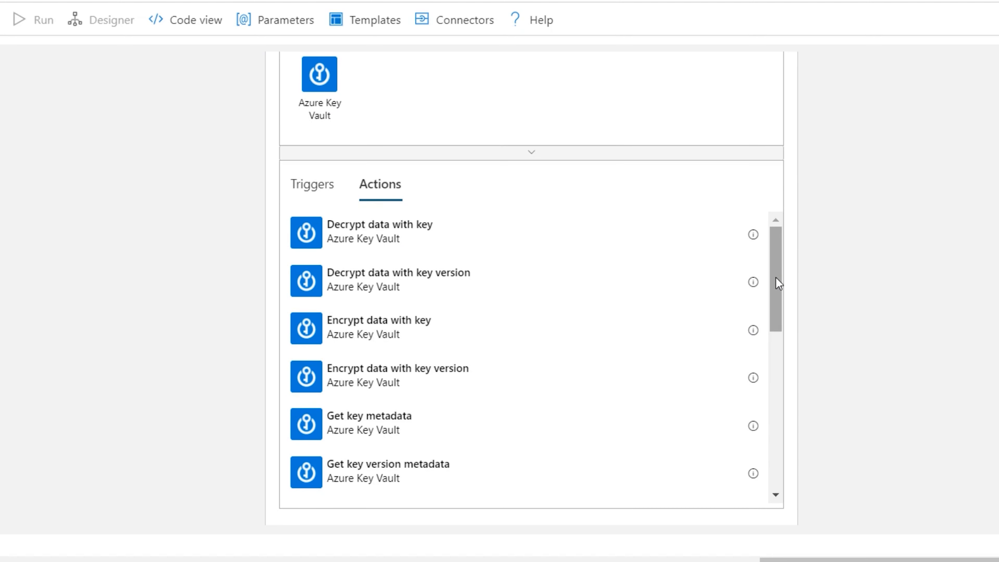
pyautogui.moveTo(773, 278); pyautogui.dragTo(767, 342)
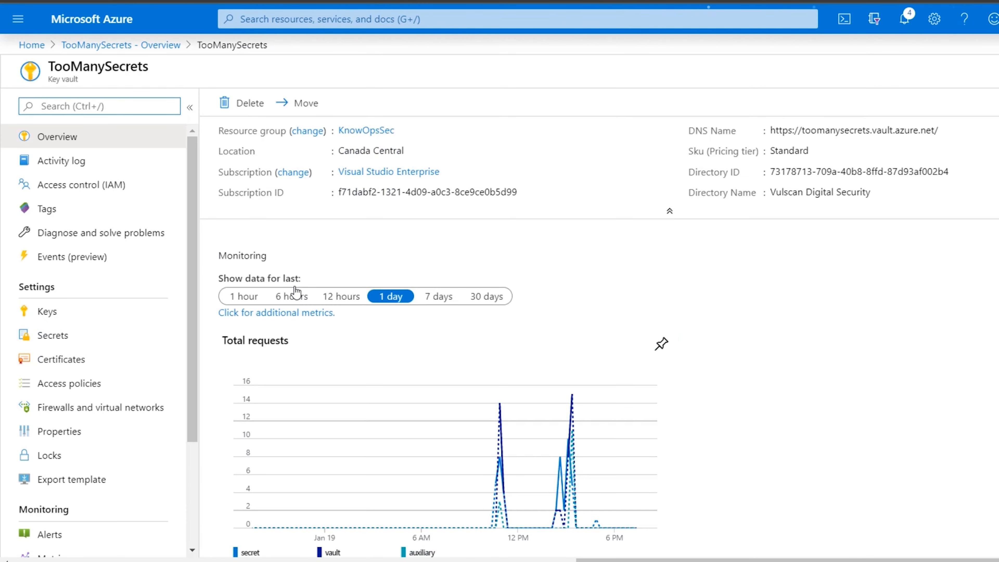
# Start a new access policy for the TooManySecrets key vault with the Get and List secret permissions.
pyautogui.click(81, 382)
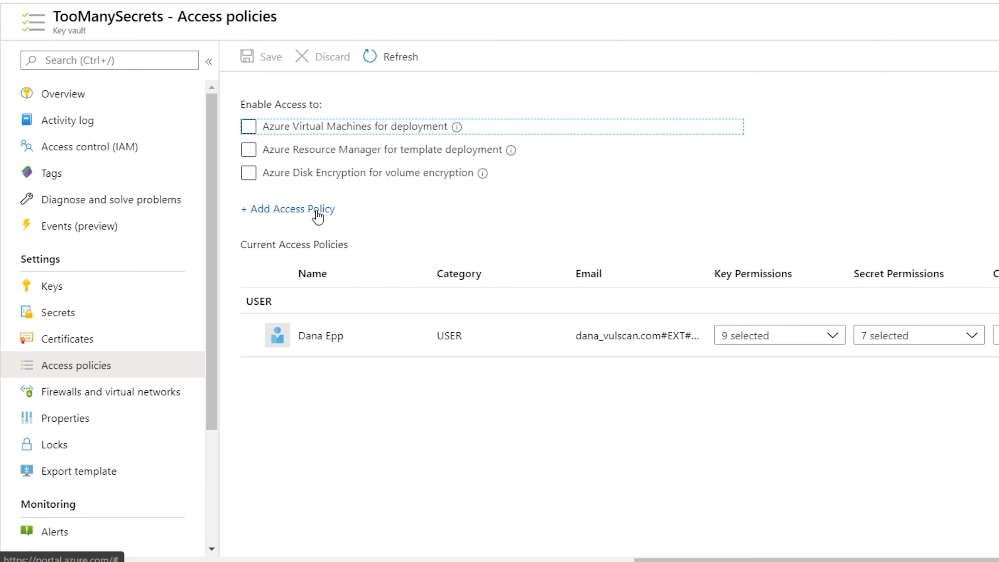
pyautogui.click(317, 216)
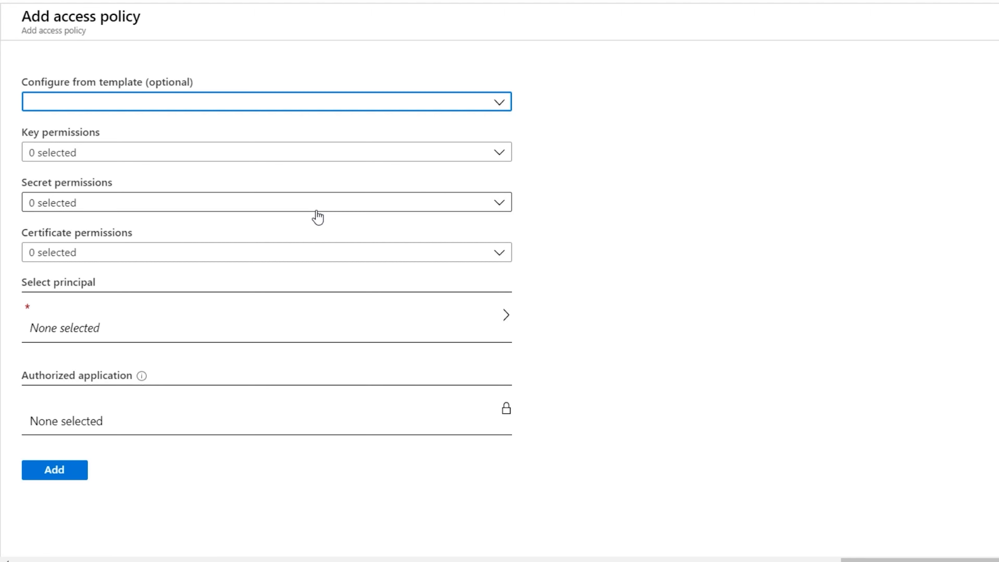
pyautogui.click(425, 208)
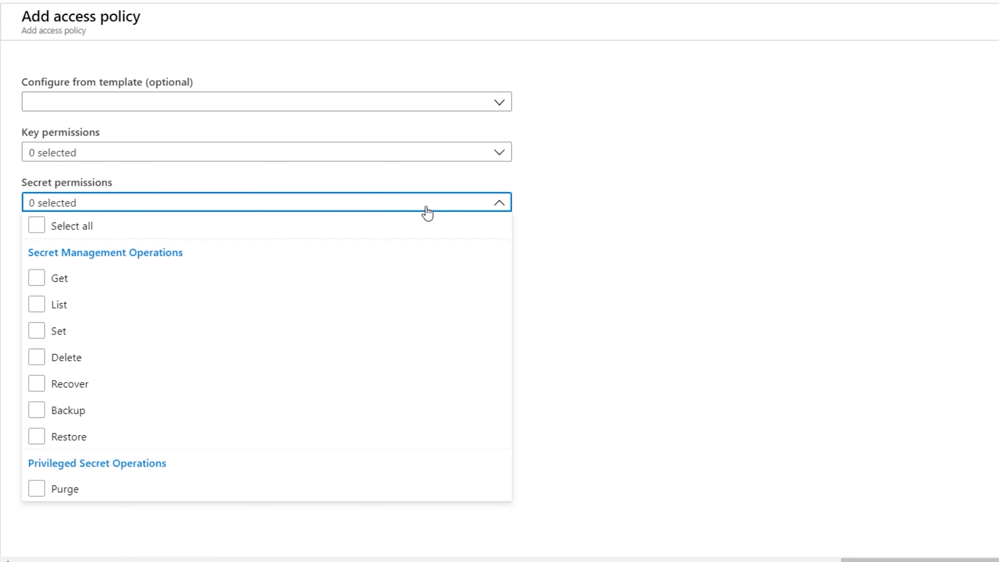
pyautogui.click(38, 282)
pyautogui.click(38, 282)
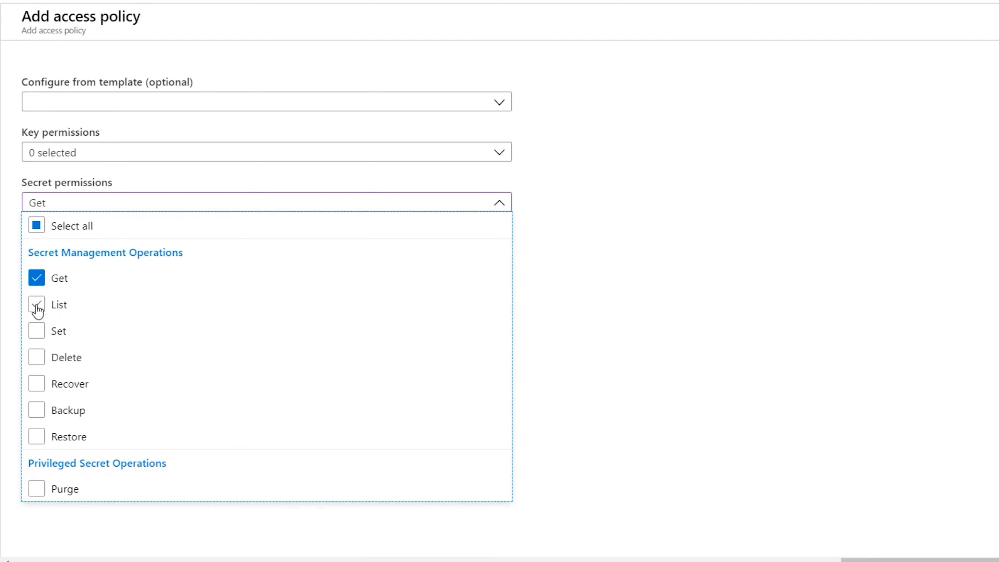
pyautogui.click(37, 305)
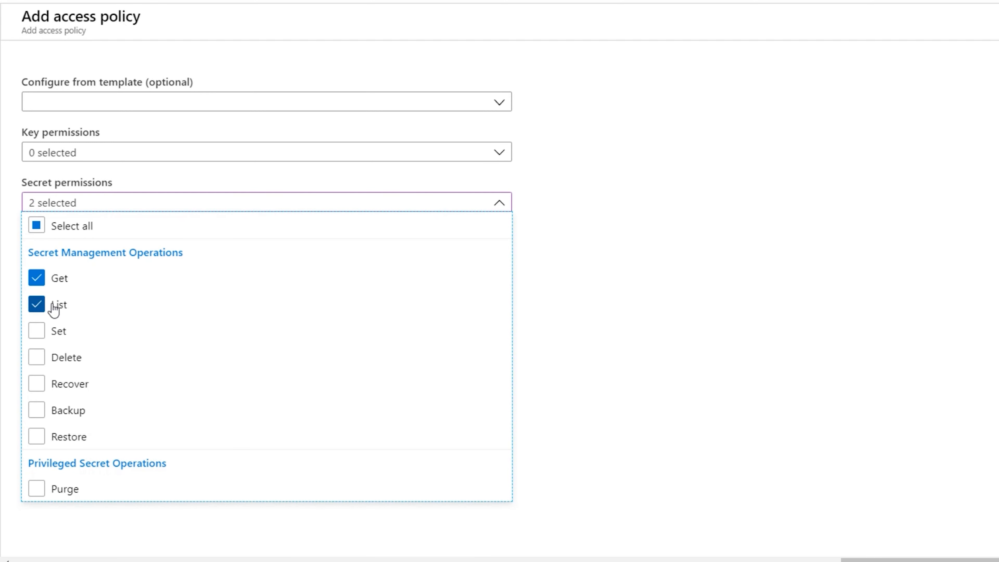
pyautogui.click(581, 397)
pyautogui.click(226, 333)
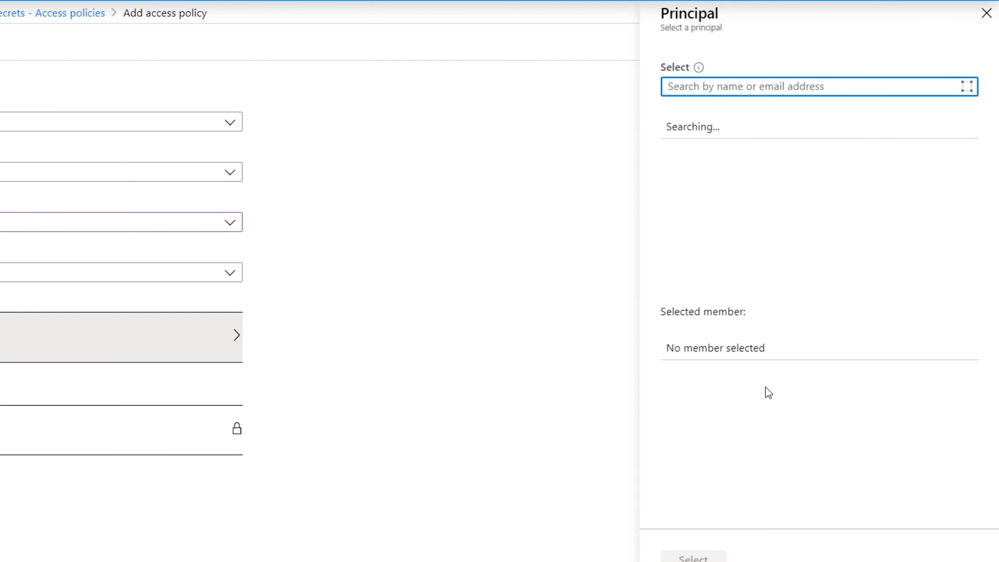
pyautogui.click(991, 14)
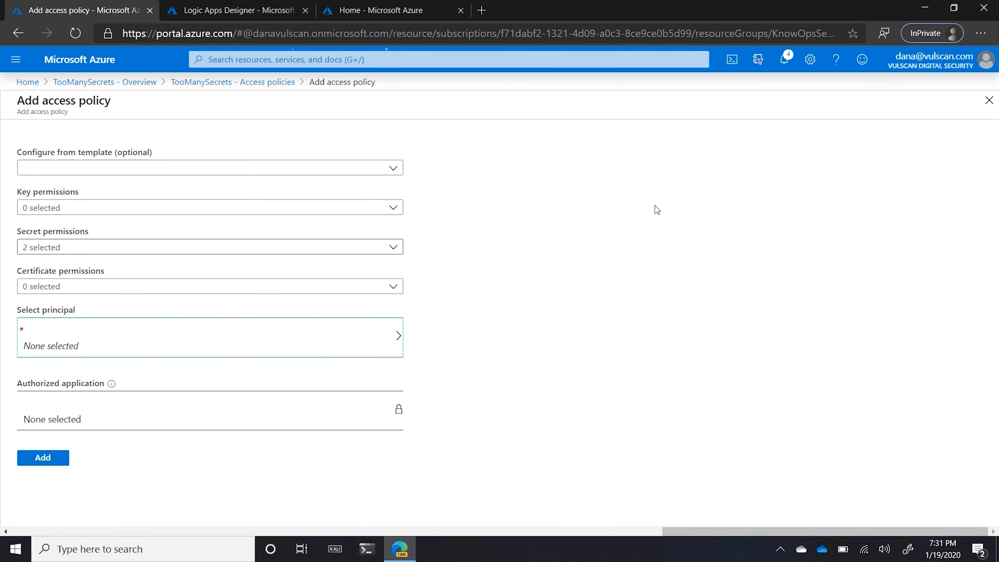
# Return to the MyKVDemo logic app's overview, discarding the unsaved designer edits.
pyautogui.click(234, 10)
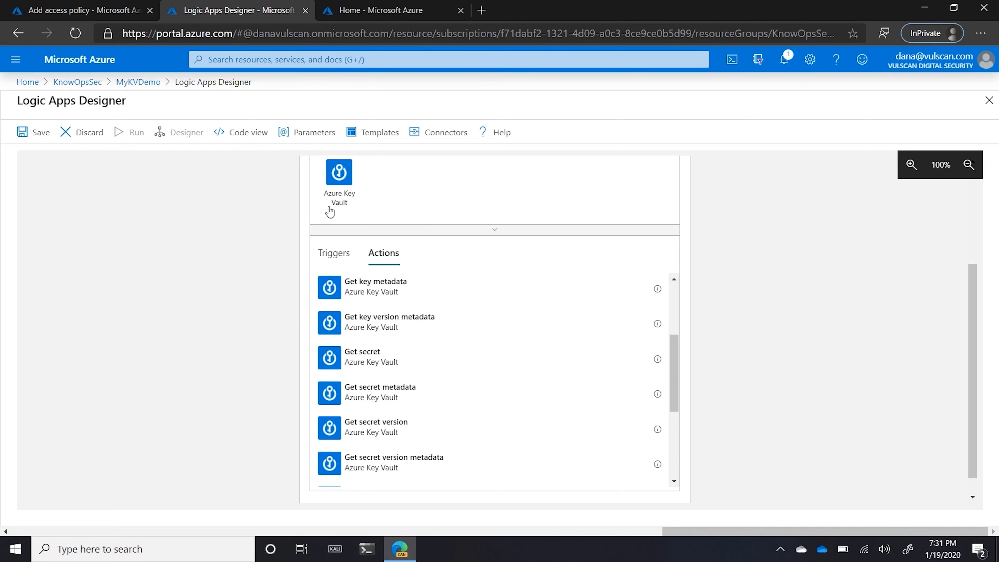
pyautogui.click(155, 91)
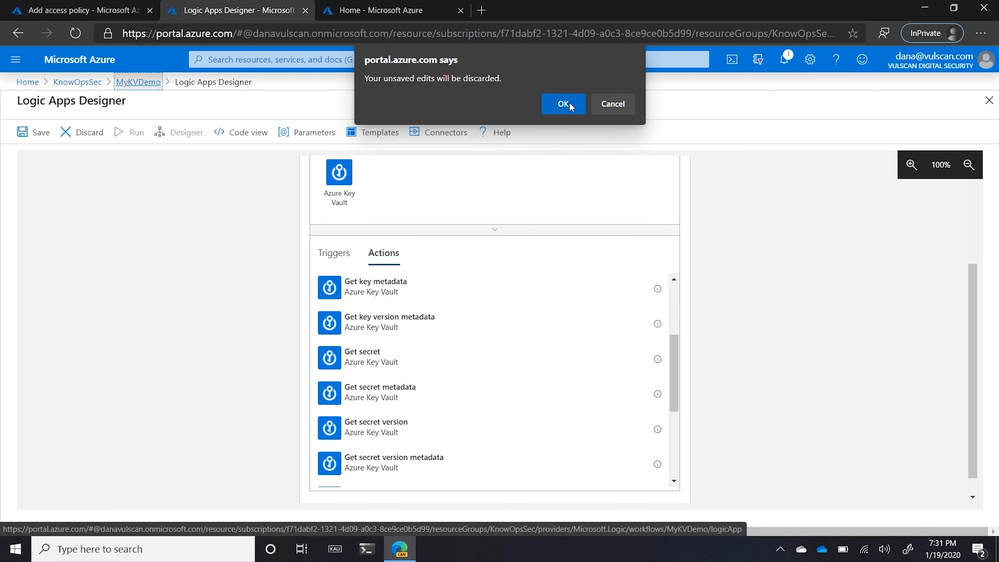
pyautogui.click(569, 104)
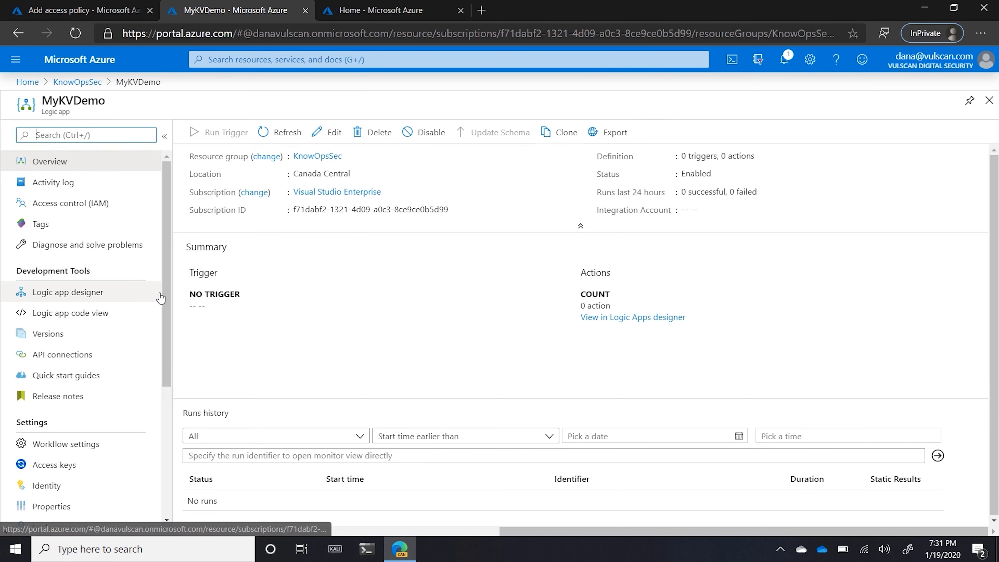
# Enable the system assigned managed identity for the MyKVDemo logic app and save the change.
pyautogui.moveTo(165, 299); pyautogui.dragTo(164, 395)
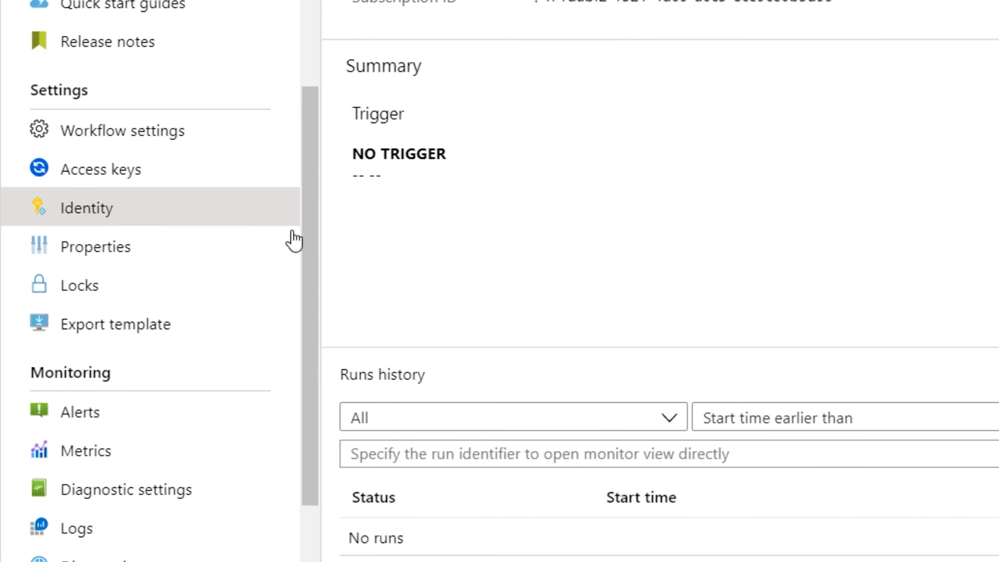
pyautogui.click(292, 225)
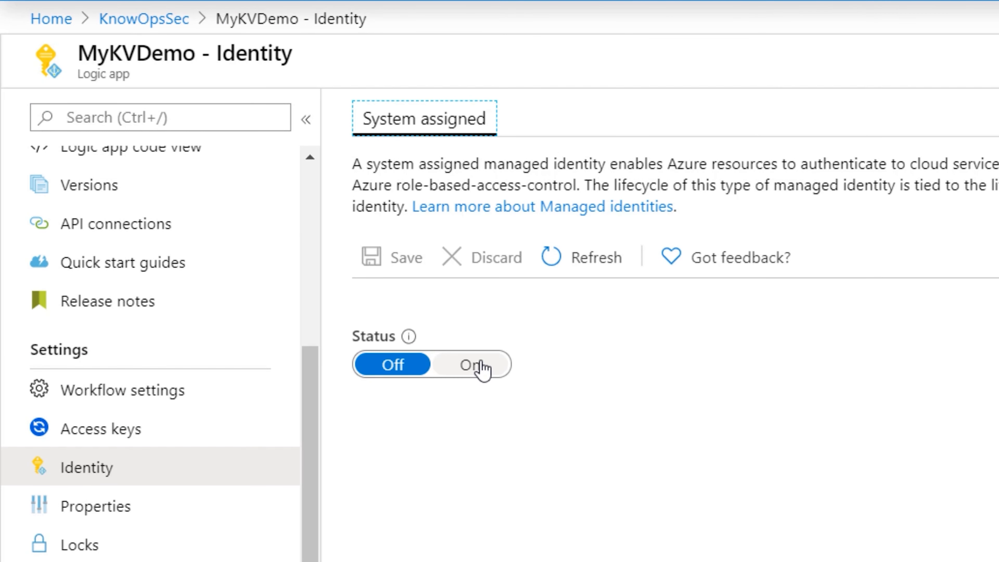
pyautogui.click(483, 374)
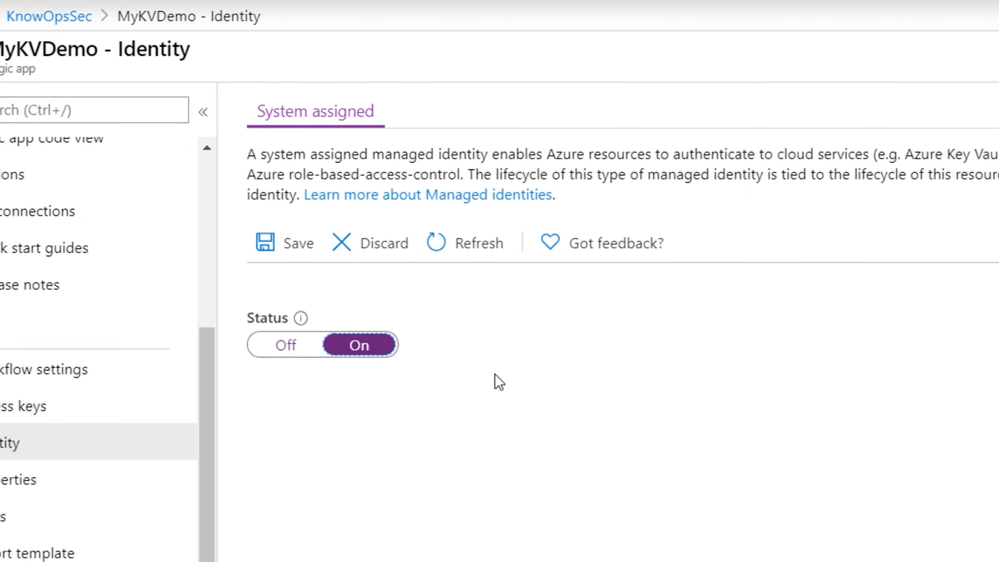
pyautogui.click(65, 218)
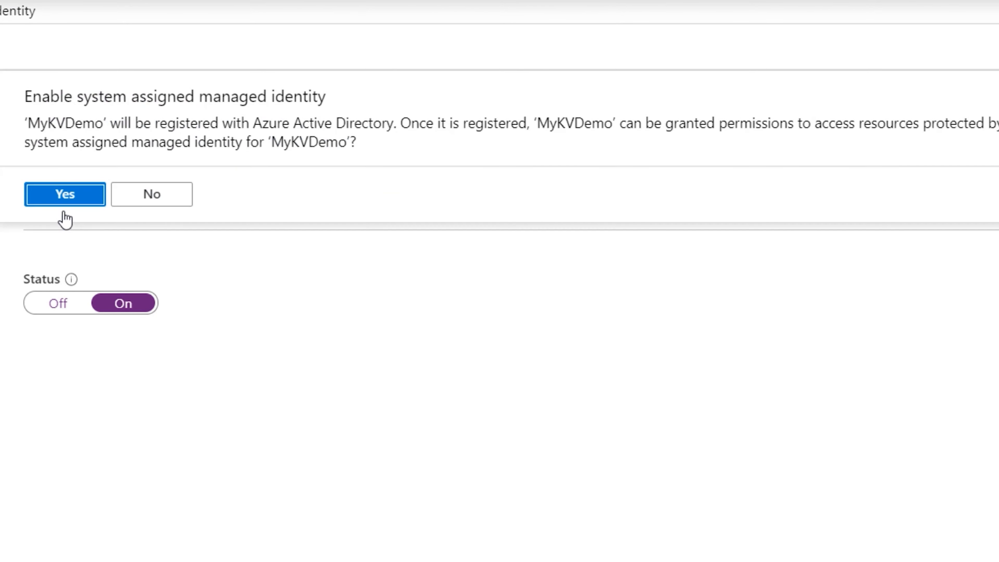
pyautogui.click(65, 195)
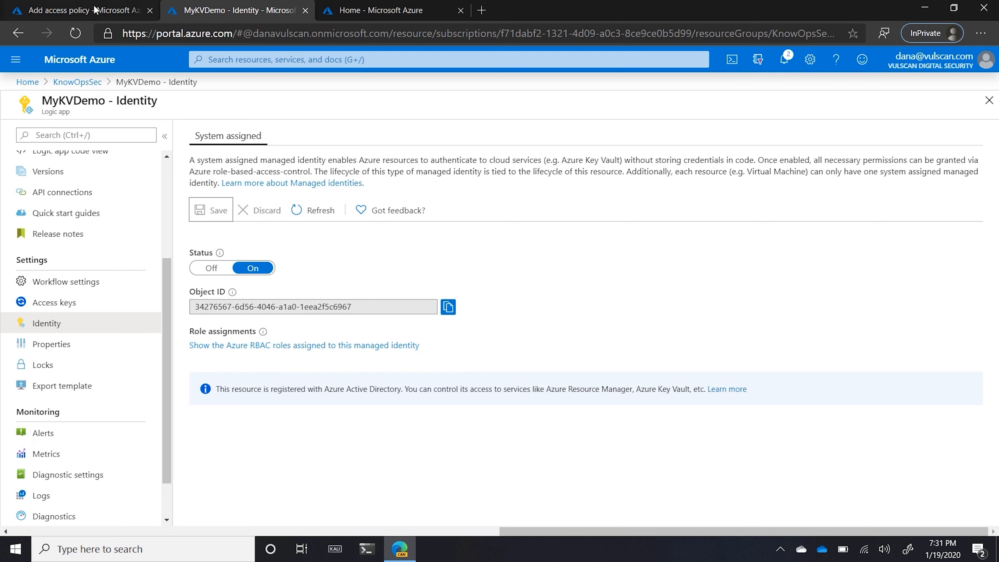
# Select MyKVDemo as the principal of the pending key vault access policy, add the policy and save it.
pyautogui.click(80, 7)
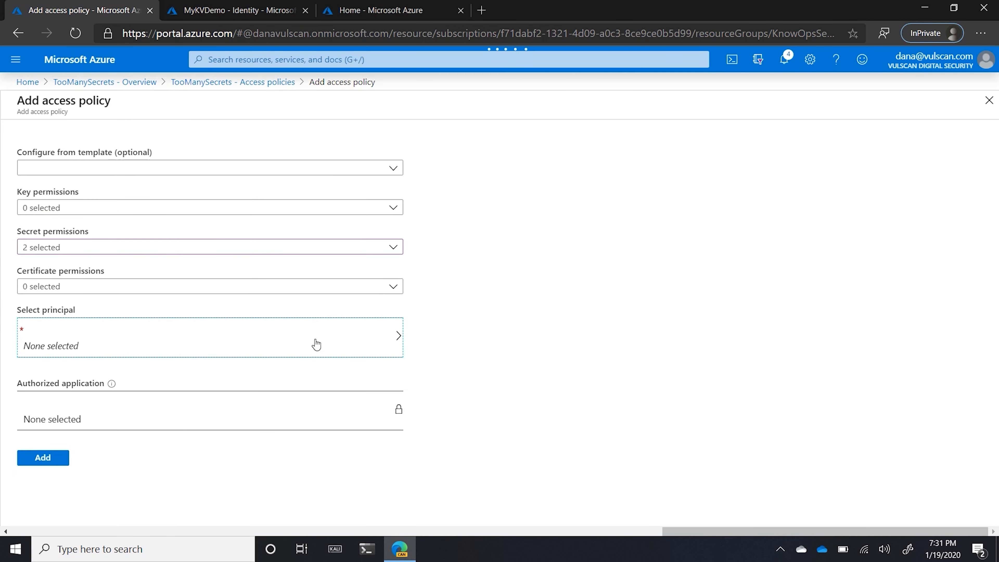
pyautogui.click(292, 339)
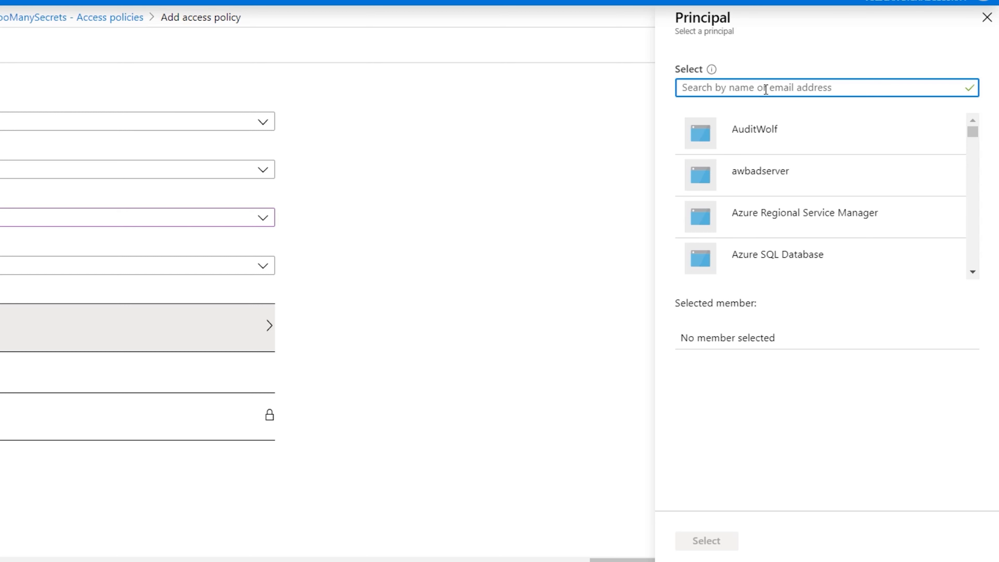
pyautogui.write('my')
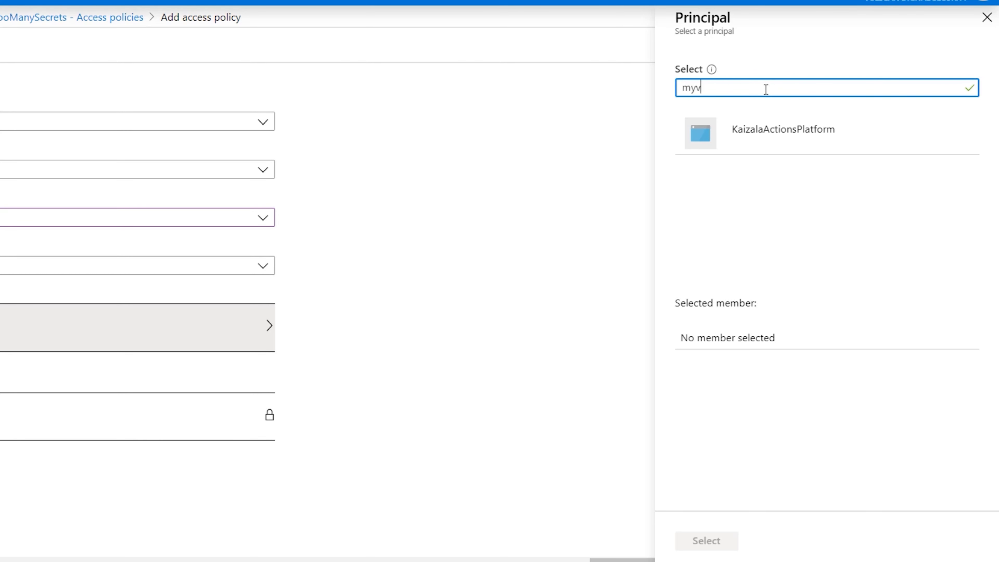
pyautogui.write('kvdemo')
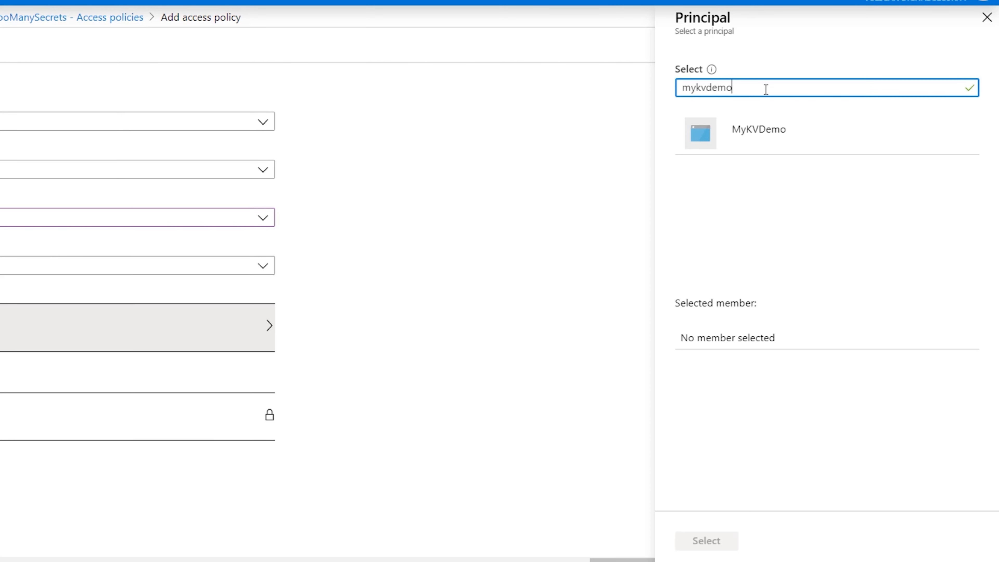
pyautogui.click(772, 138)
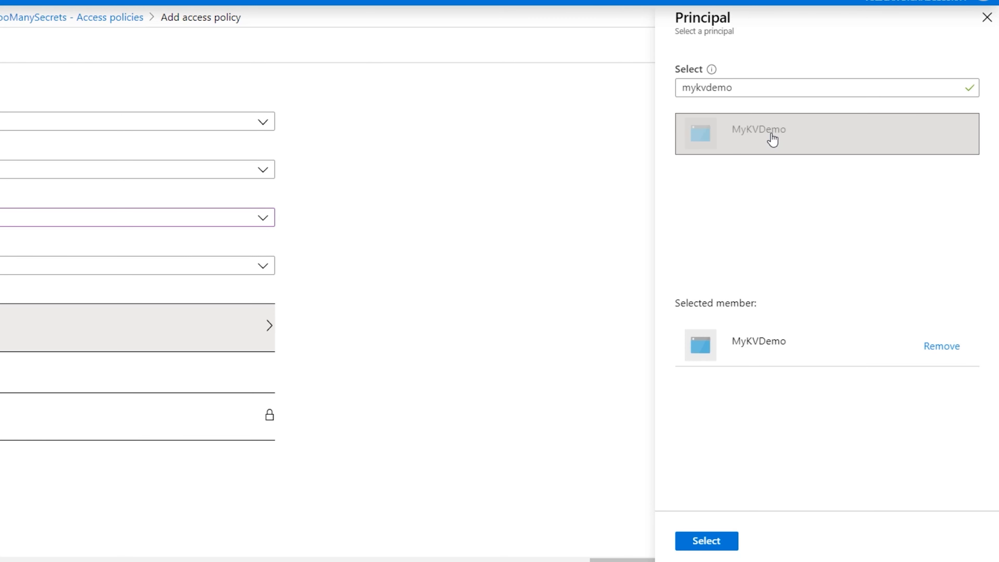
pyautogui.click(714, 541)
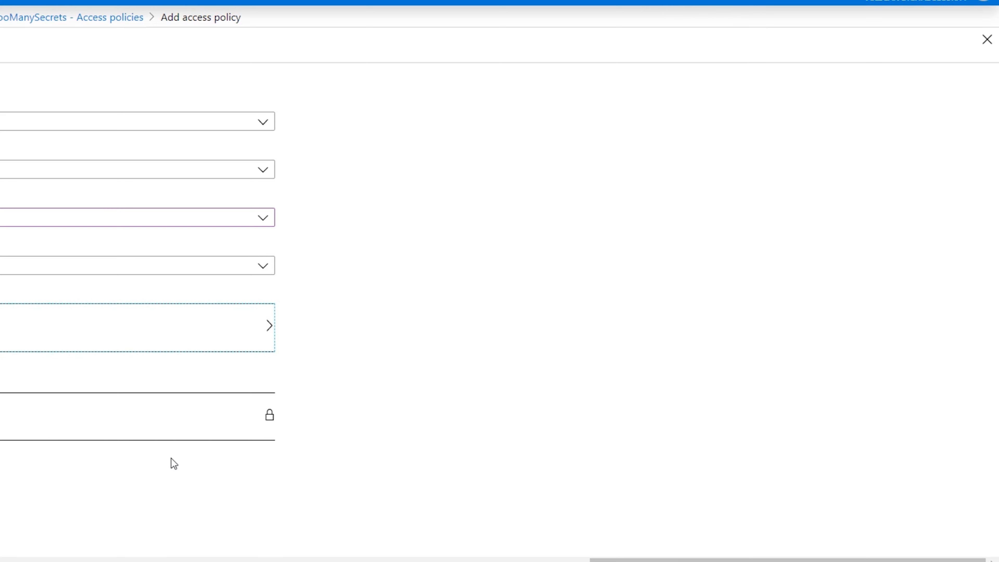
pyautogui.click(52, 501)
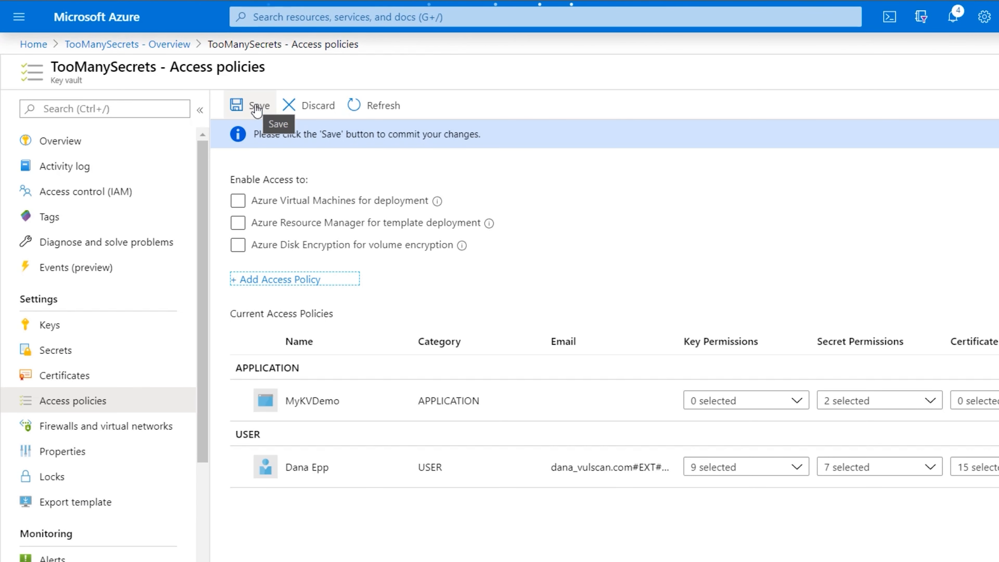
pyautogui.click(257, 111)
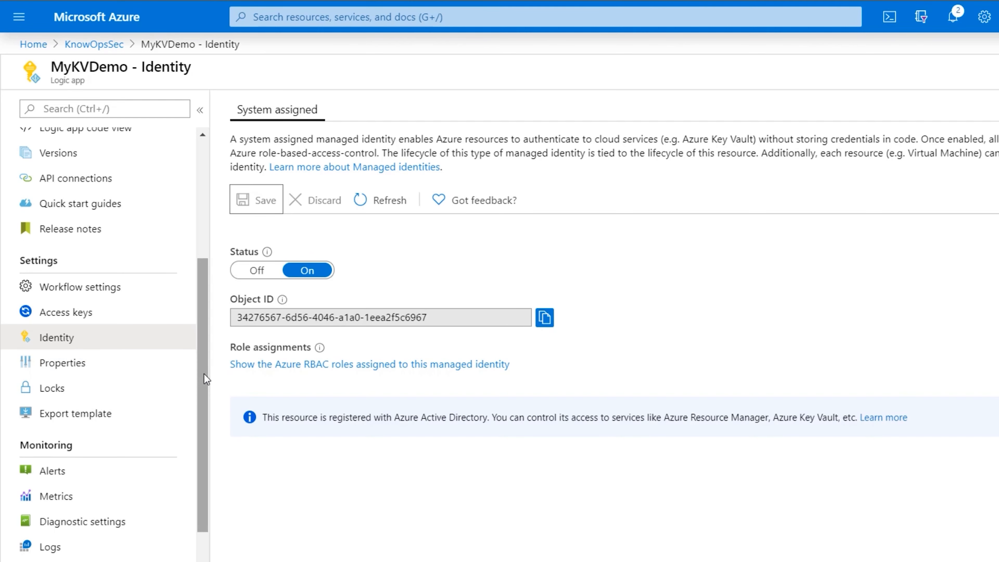
# Start the MyKVDemo workflow in the Logic app designer with the "When a HTTP request is received" trigger.
pyautogui.moveTo(204, 374); pyautogui.dragTo(216, 201)
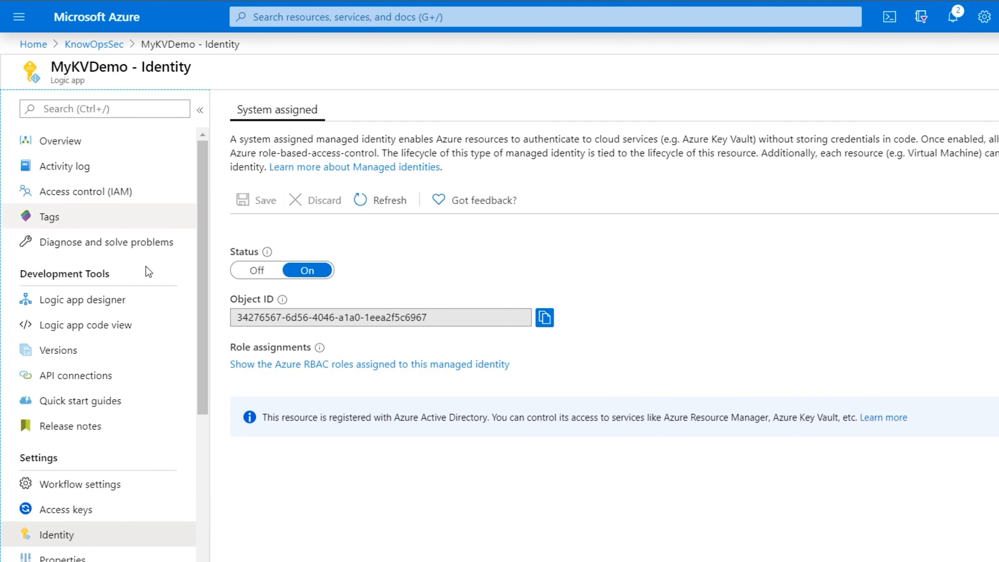
pyautogui.click(118, 301)
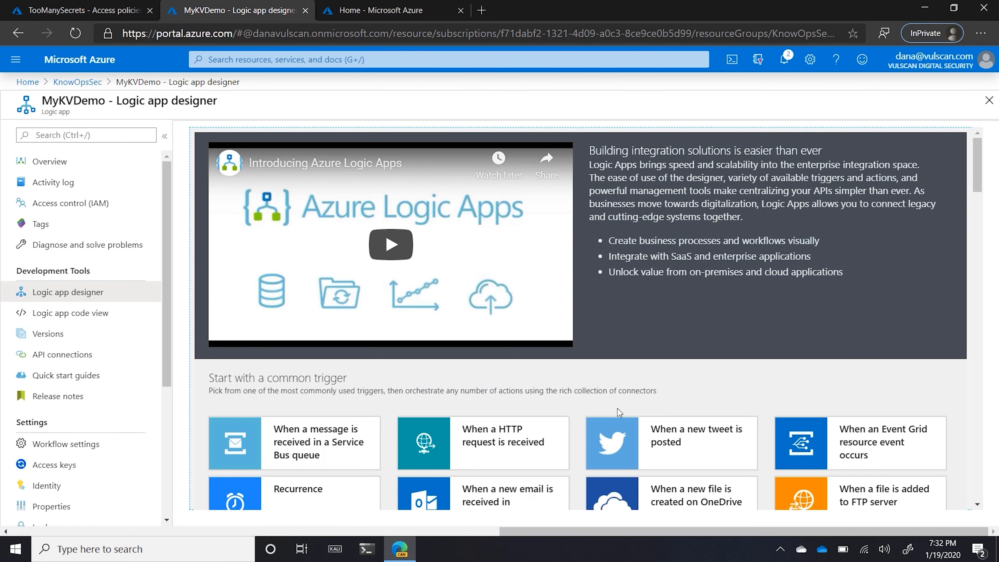
pyautogui.click(539, 439)
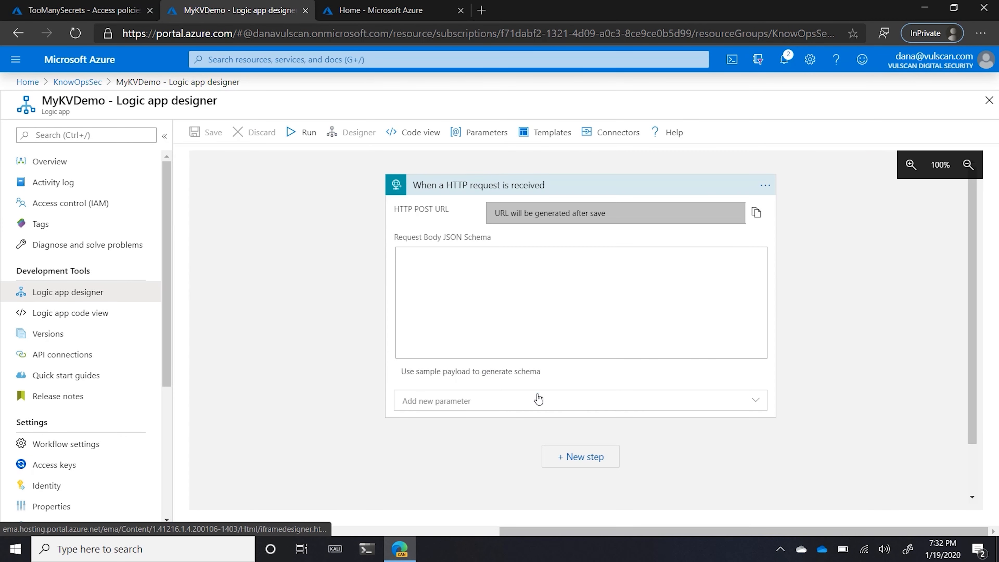
# Add a new workflow step after the HTTP trigger using the Azure Key Vault "Get secret" action.
pyautogui.click(598, 457)
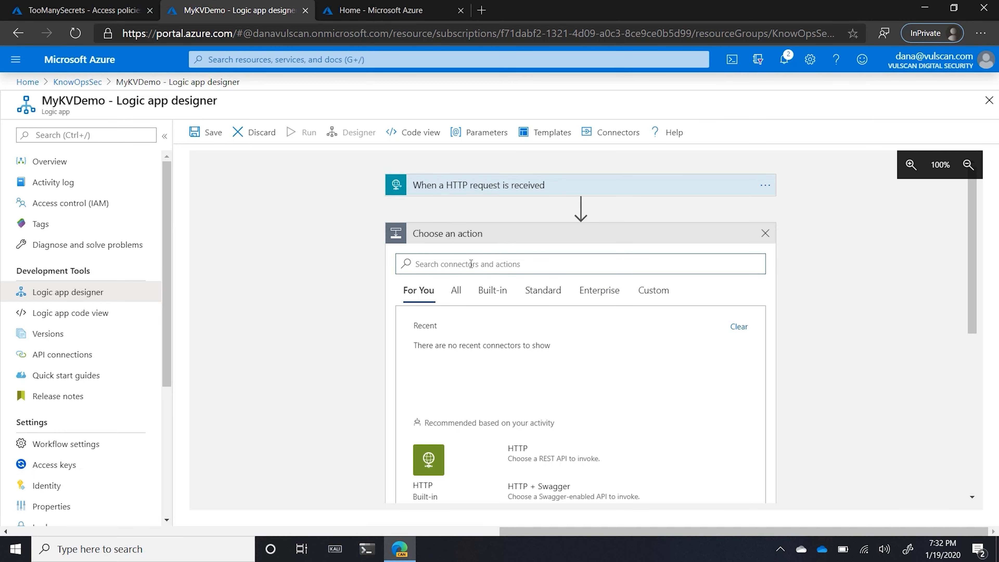
pyautogui.write('Key Vault')
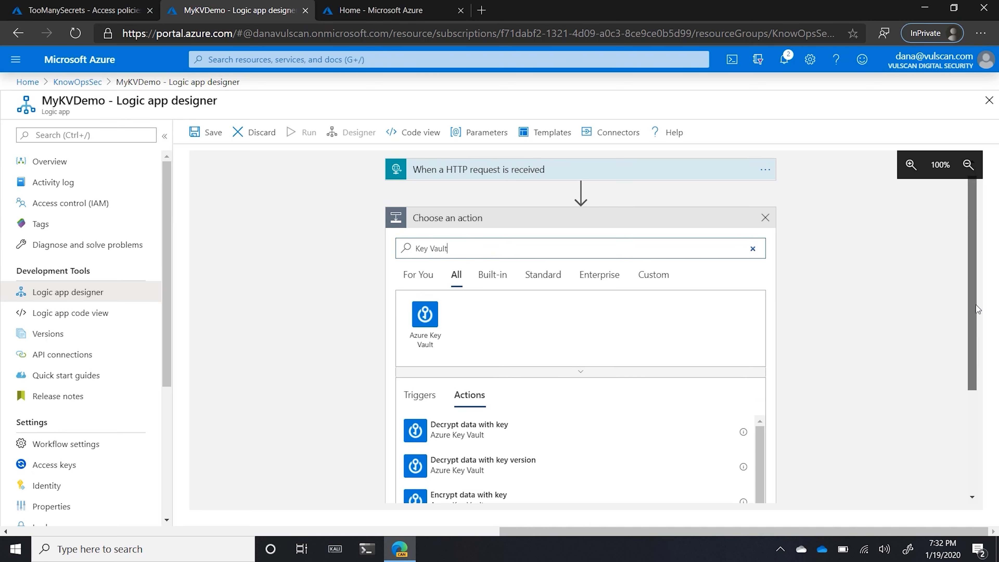
pyautogui.scroll(-3, 771, 410)
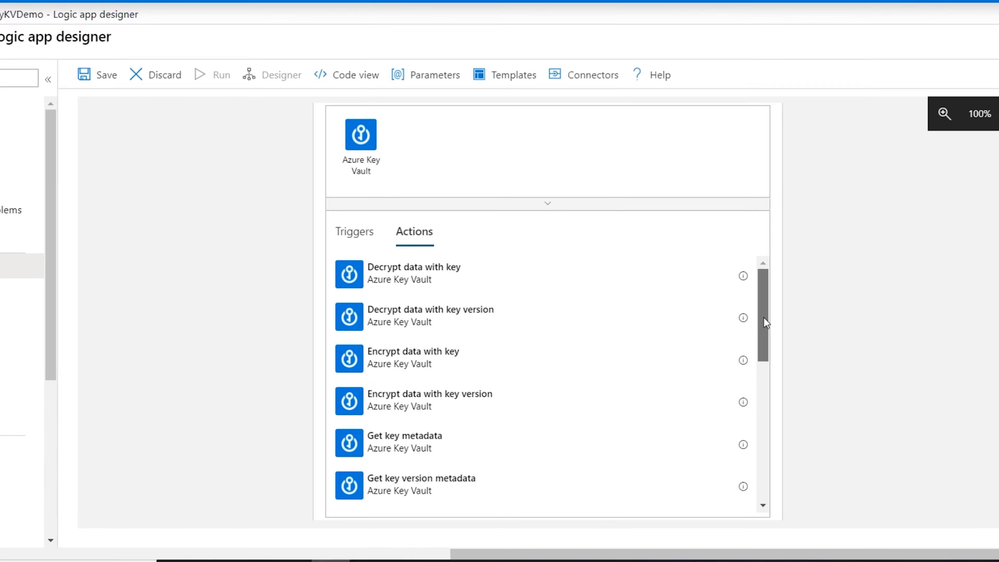
pyautogui.moveTo(765, 341); pyautogui.dragTo(607, 388)
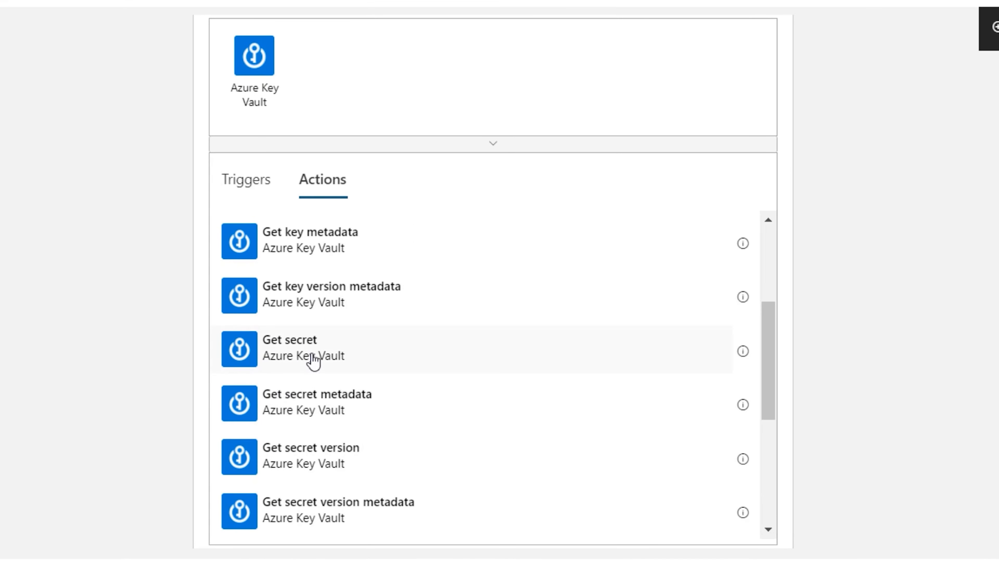
pyautogui.click(329, 361)
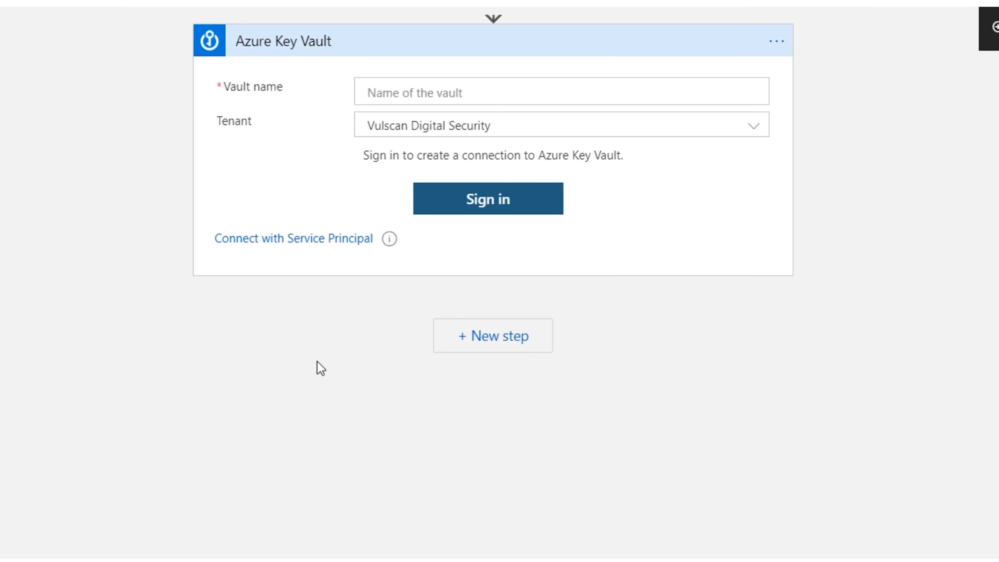
# Enter TooManySecrets as the vault name in the Azure Key Vault connection.
pyautogui.click(428, 94)
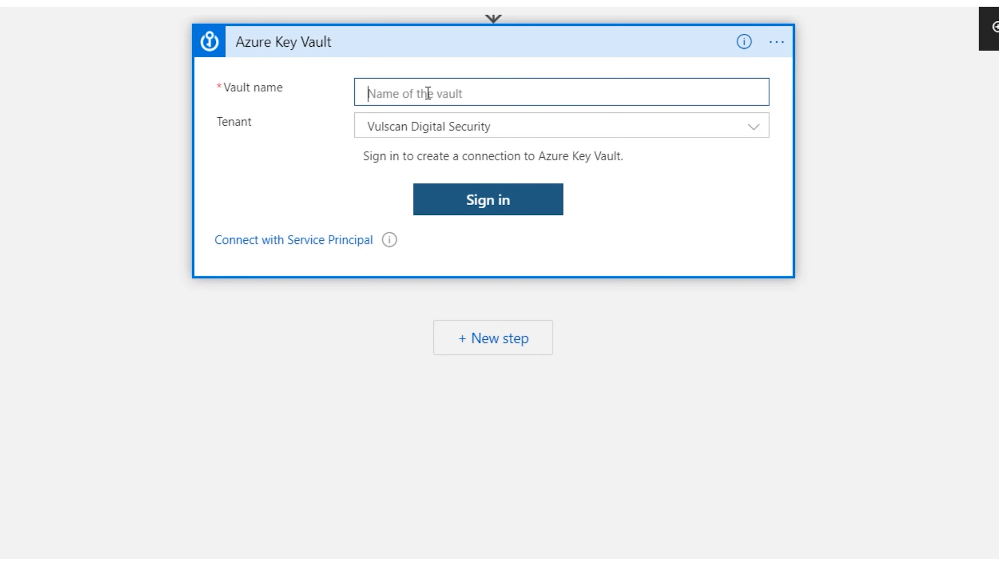
pyautogui.write('TooMan')
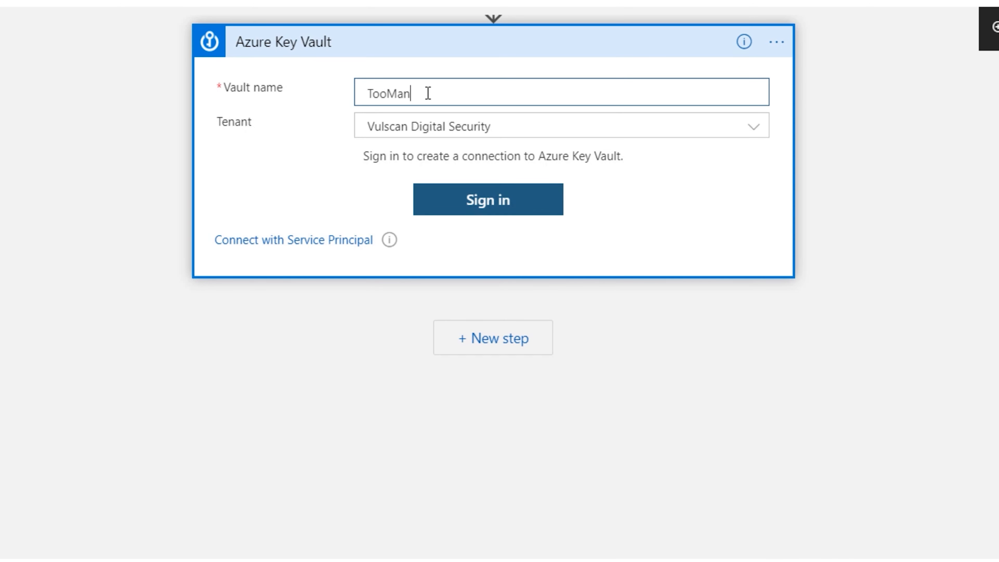
pyautogui.write('ySecrets')
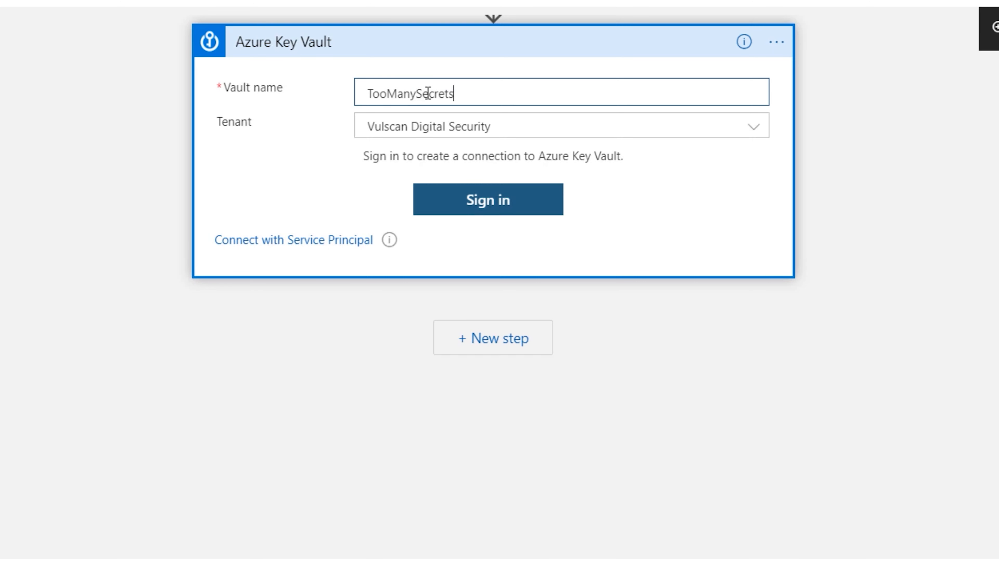
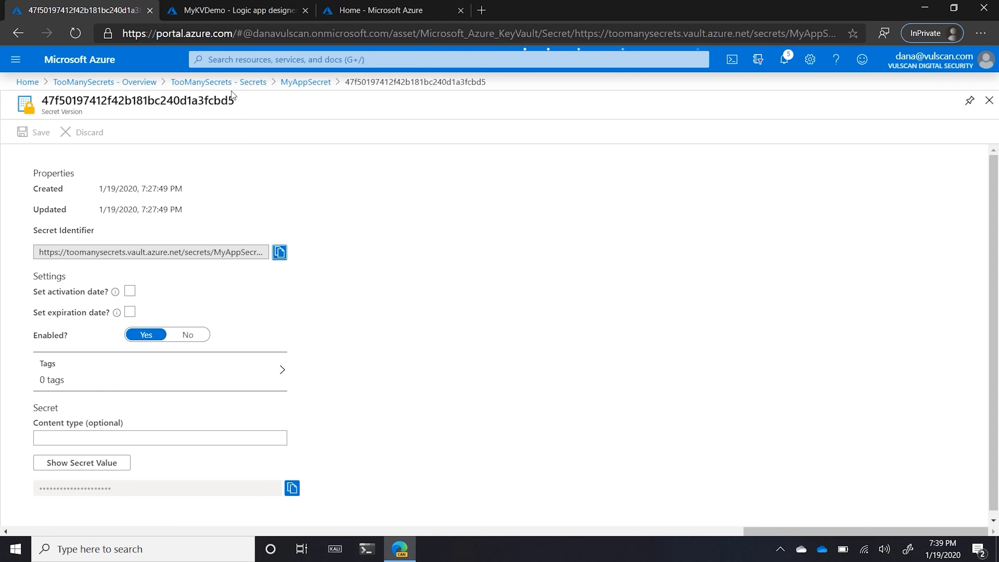
# Open the TooManySecrets access policies and examine the option granting Azure Resource Manager access for template deployment.
pyautogui.click(244, 83)
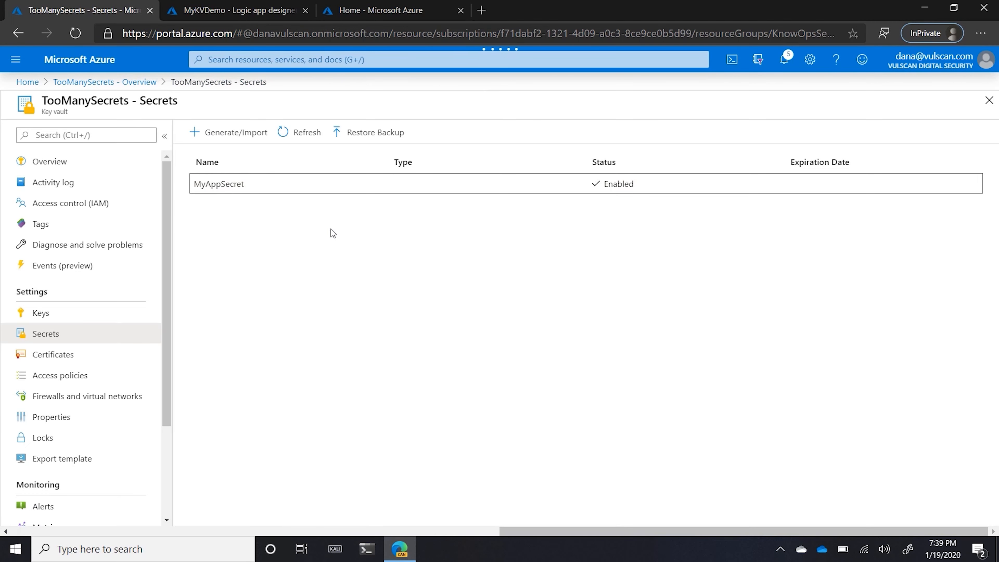
pyautogui.click(75, 374)
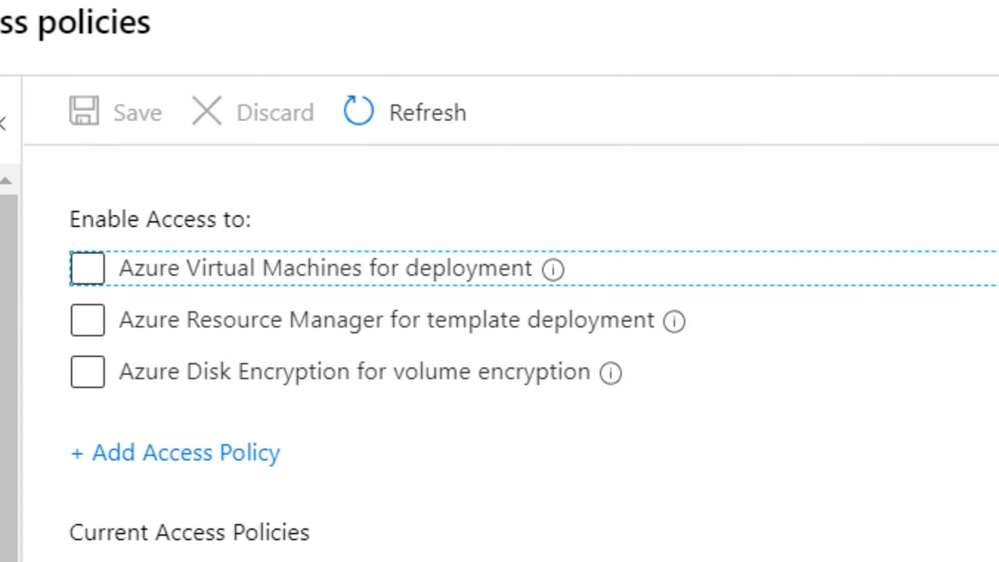
pyautogui.click(188, 319)
pyautogui.click(507, 328)
pyautogui.click(645, 334)
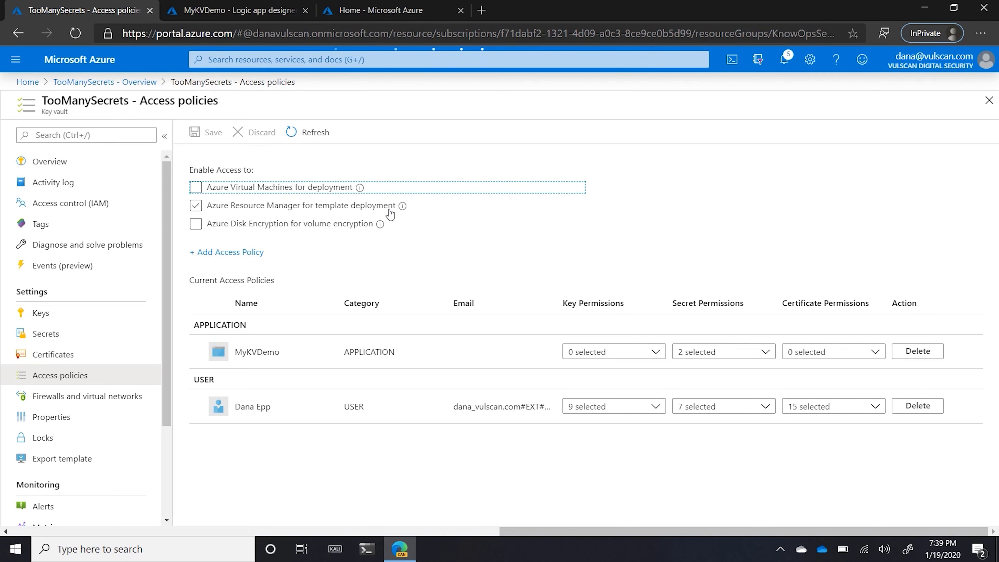
# Go to the kvdemo App Service in the KnowOpsSec resource group and open its configuration settings.
pyautogui.click(255, 13)
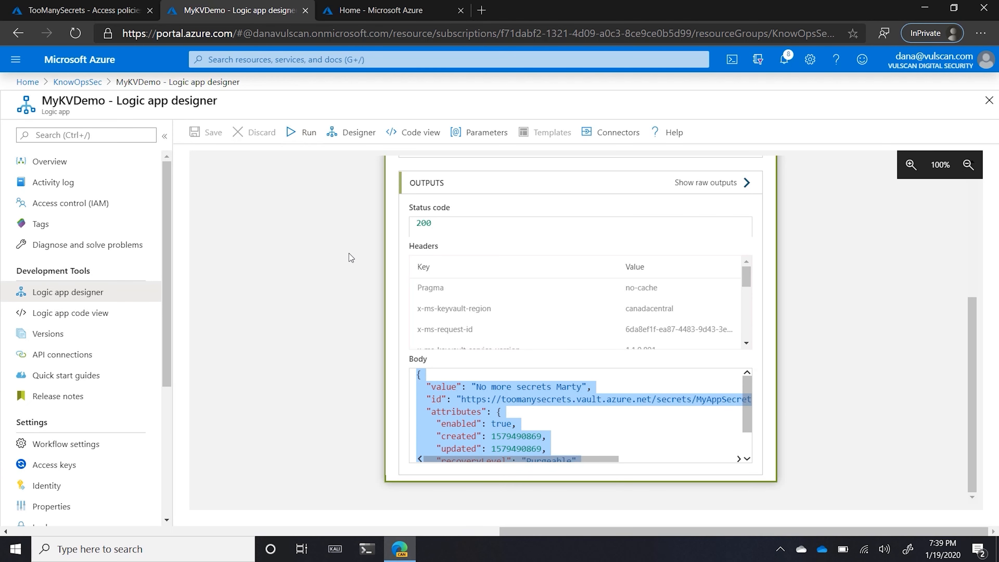
pyautogui.click(78, 81)
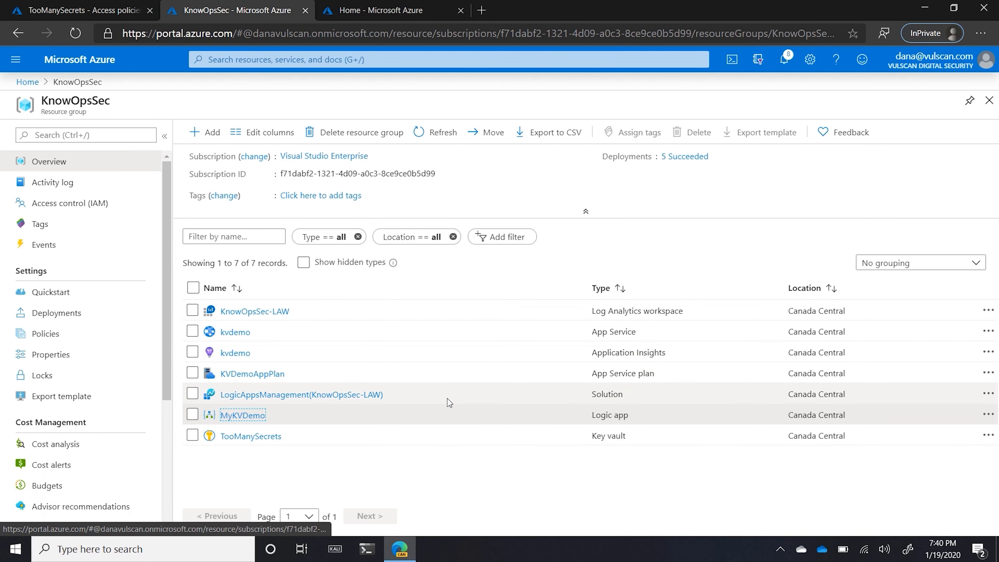
pyautogui.click(235, 333)
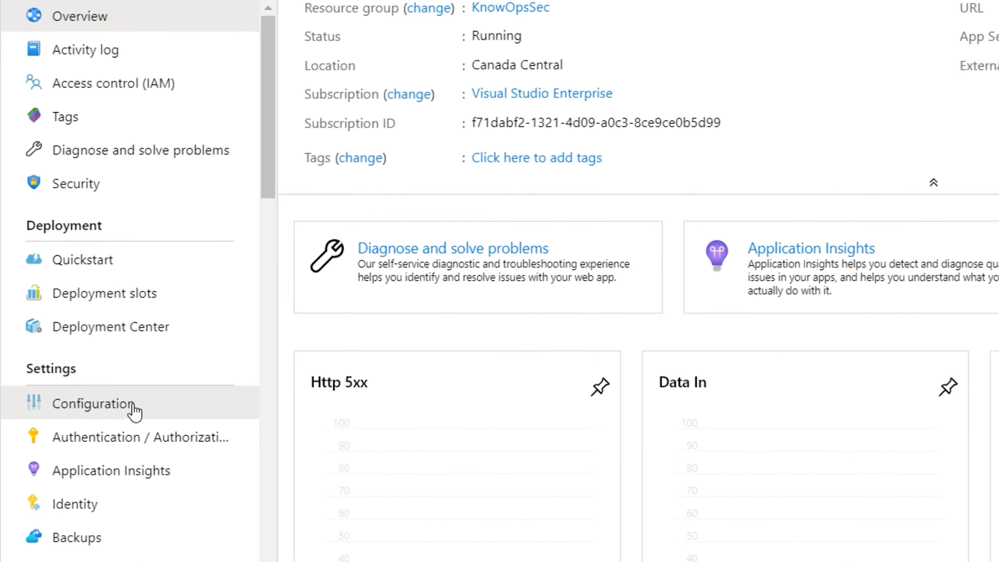
pyautogui.click(78, 402)
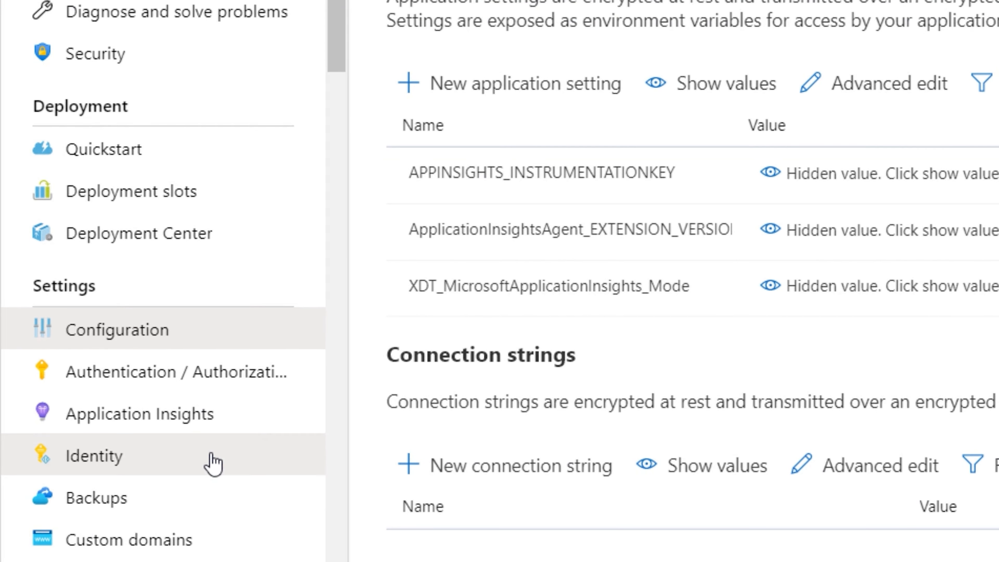
# Enable the system assigned managed identity for the kvdemo App Service and save the change.
pyautogui.click(105, 464)
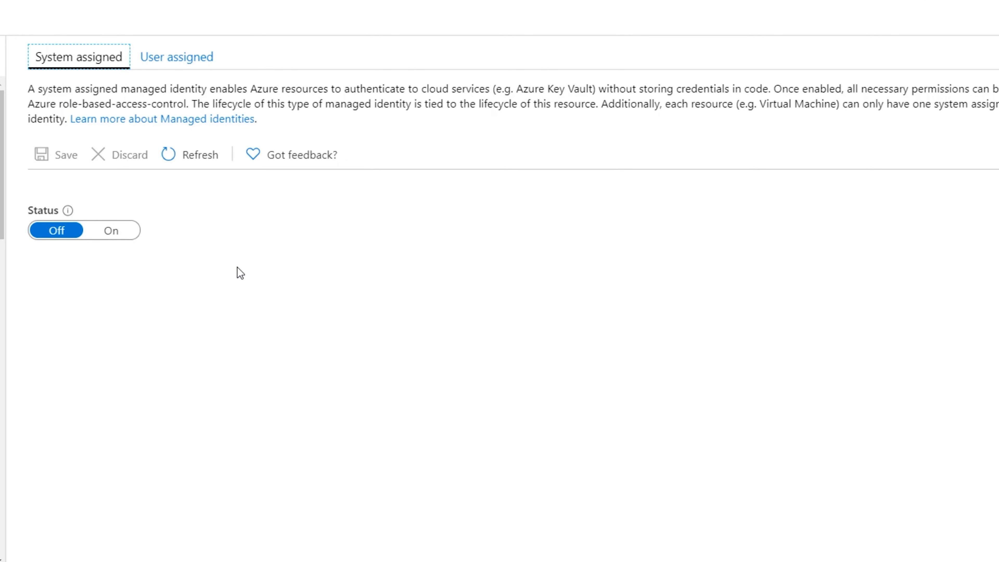
pyautogui.click(111, 231)
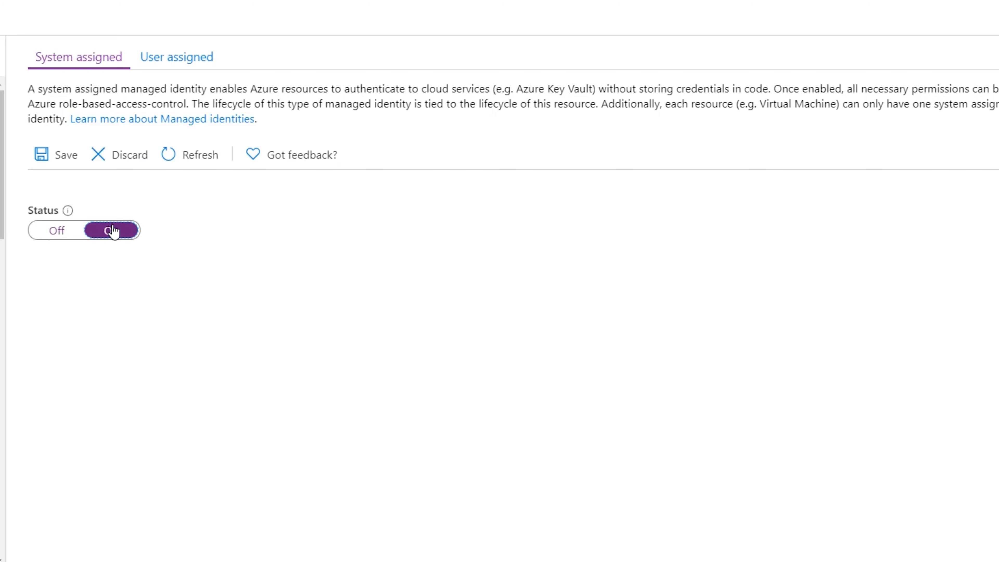
pyautogui.click(66, 155)
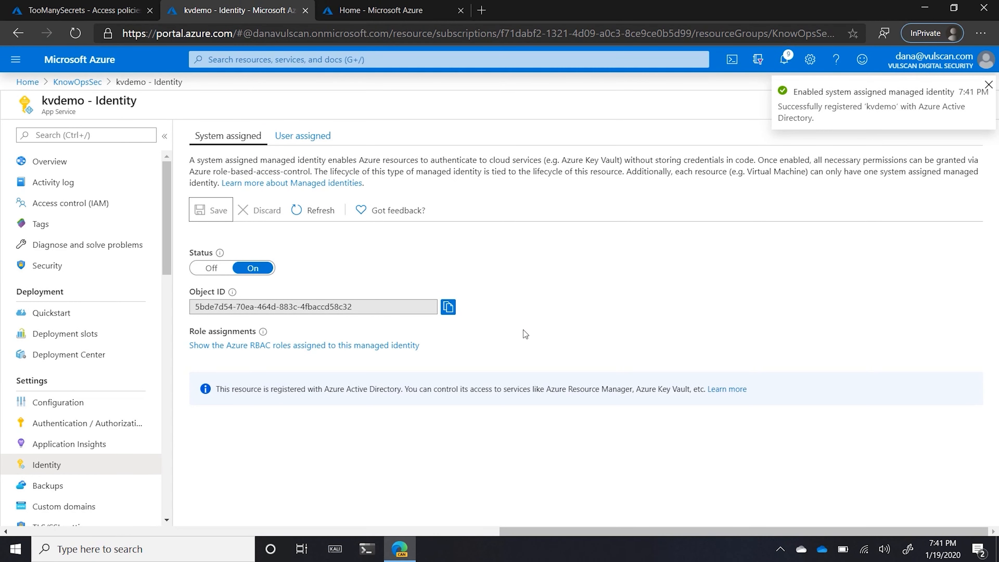
# Start another access policy for the TooManySecrets key vault with the Get and List secret permissions.
pyautogui.click(115, 10)
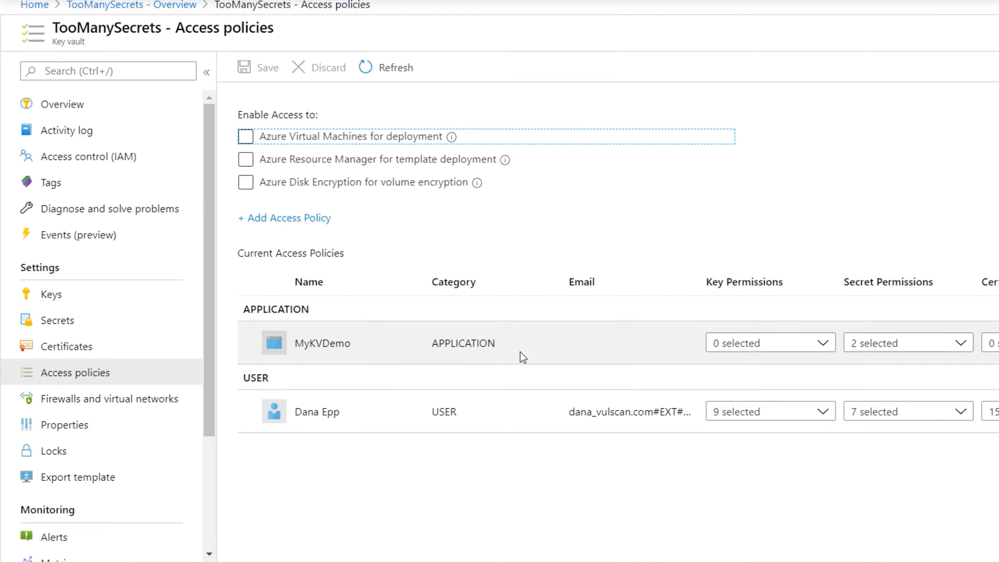
pyautogui.click(291, 218)
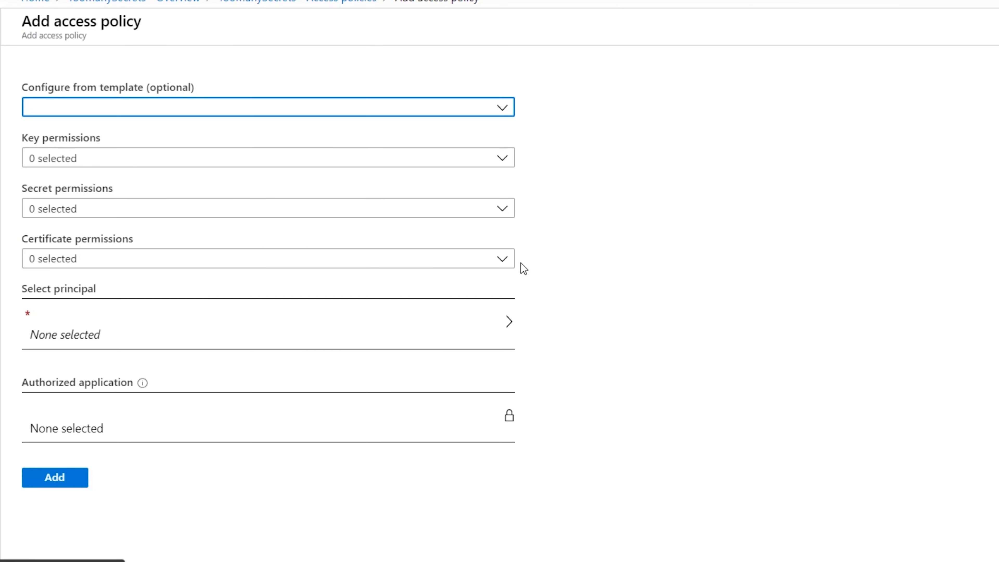
pyautogui.click(405, 212)
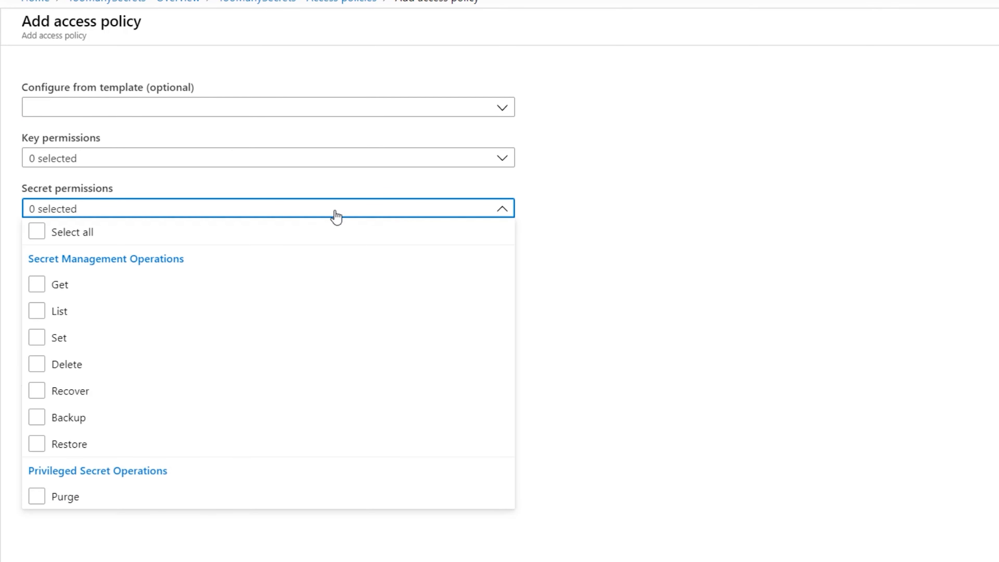
pyautogui.click(37, 284)
pyautogui.click(37, 311)
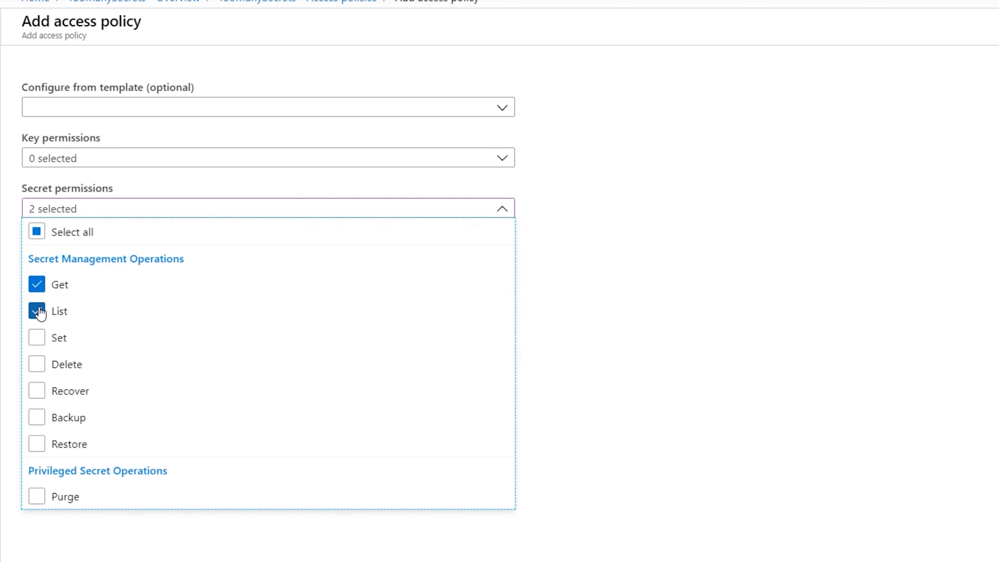
pyautogui.click(648, 354)
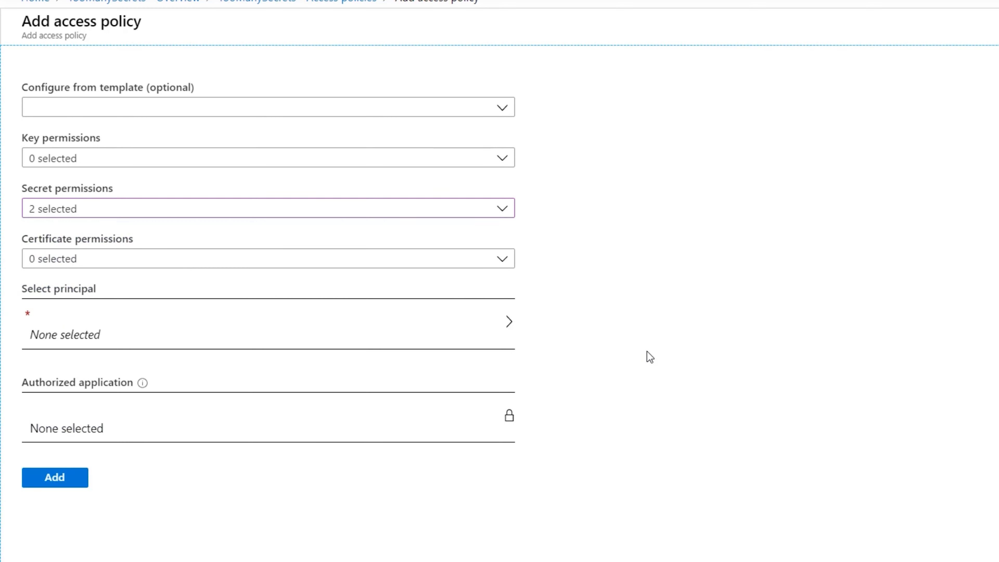
# Add the pending access policy with kvdemo as its principal, and delete the kvdemo entry from the vault's policies again.
pyautogui.click(254, 330)
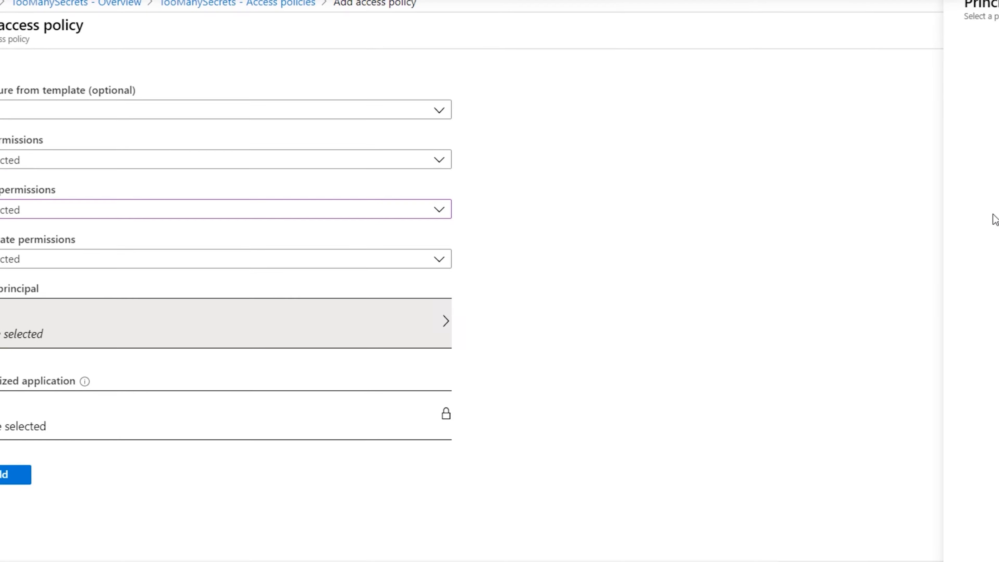
pyautogui.write('kvdemo')
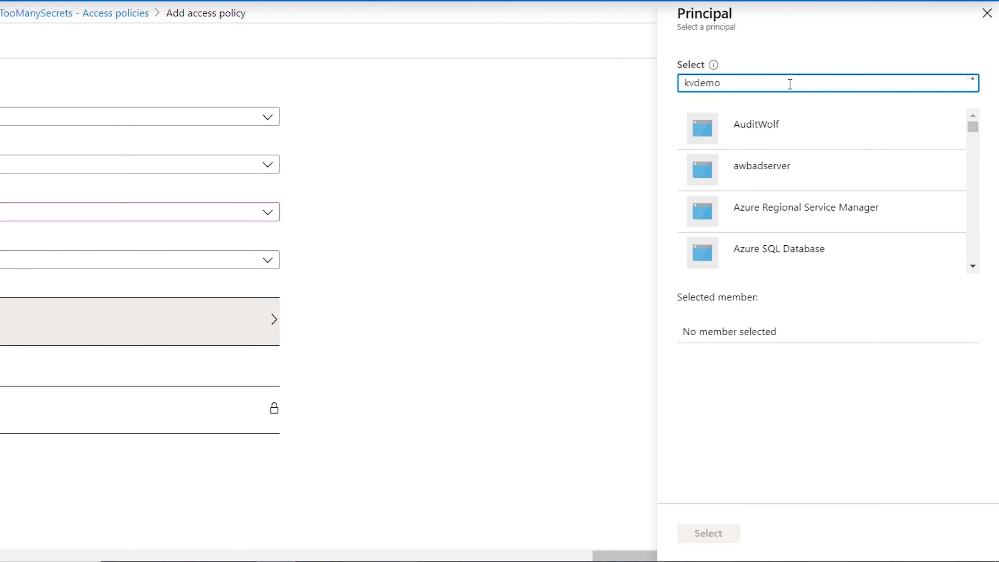
pyautogui.click(768, 131)
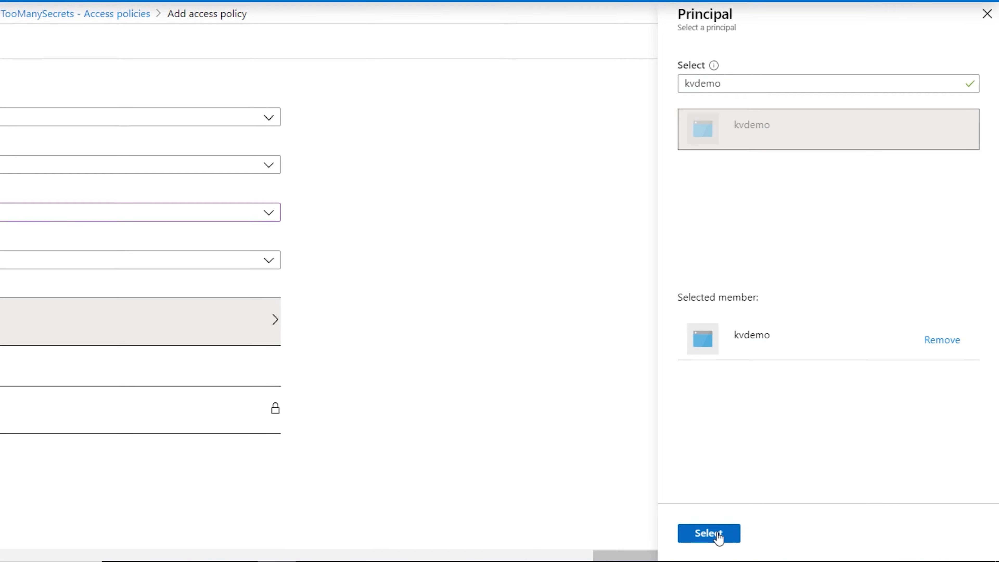
pyautogui.click(717, 535)
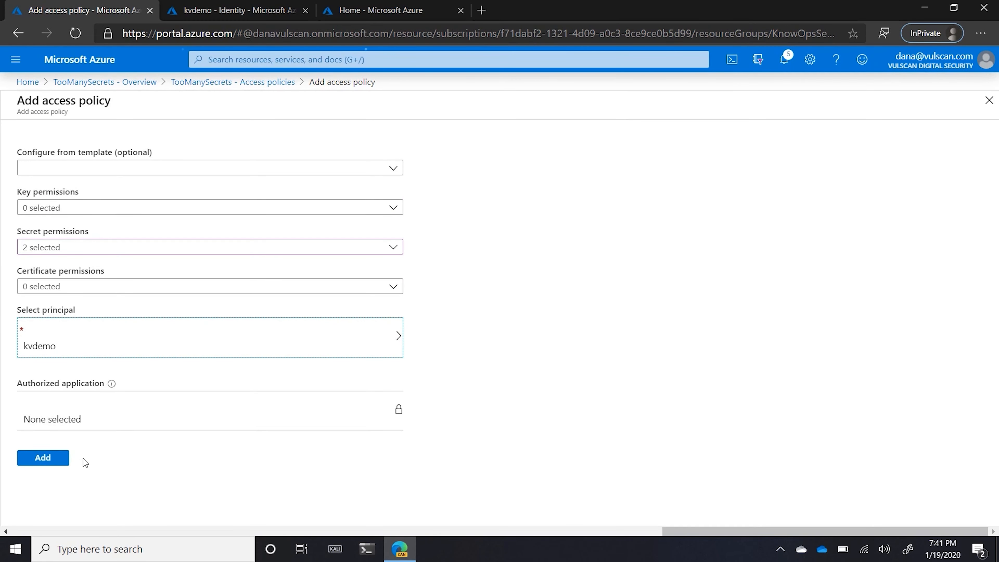
pyautogui.click(57, 461)
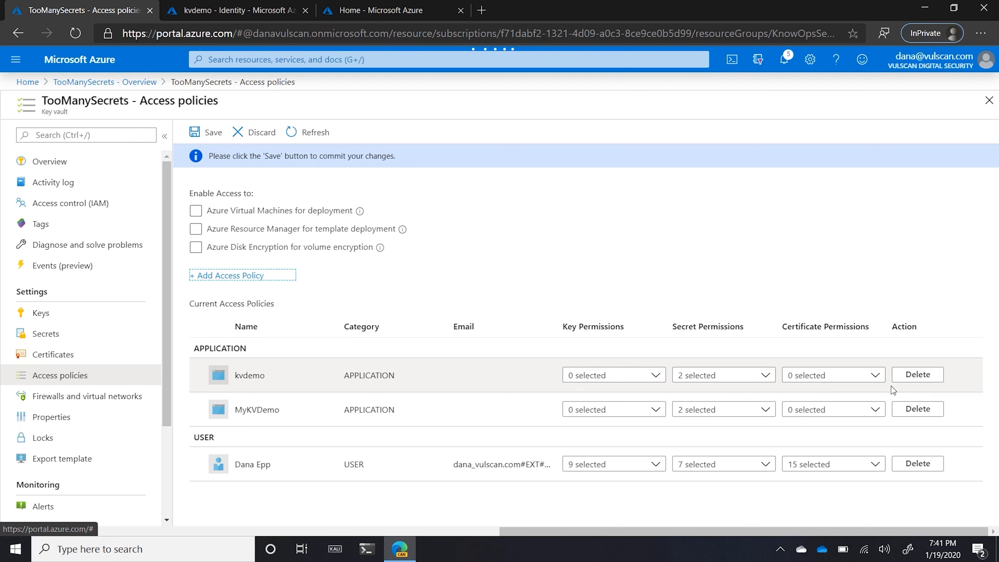
pyautogui.click(926, 377)
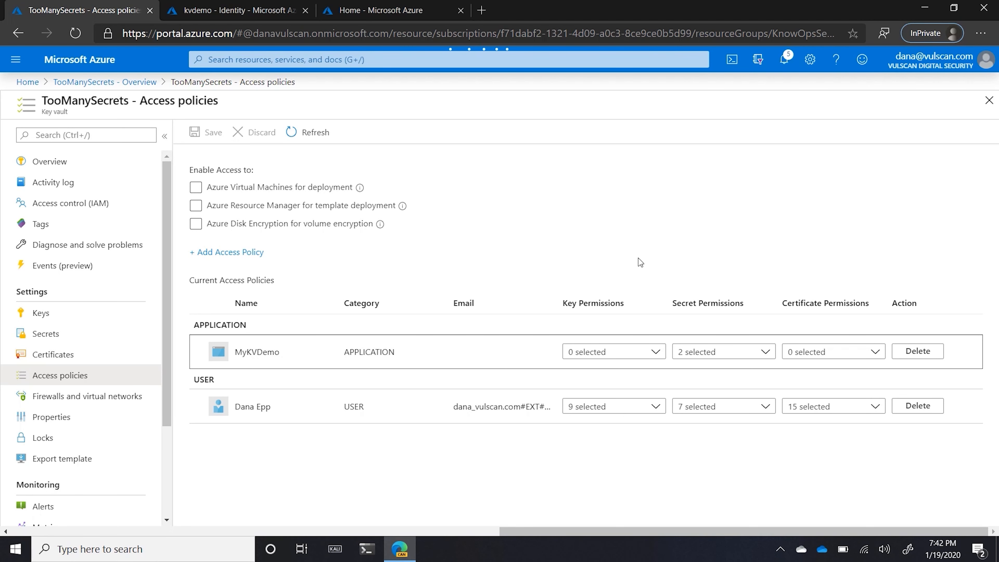
# Return to the kvdemo App Service and open its configuration settings.
pyautogui.click(259, 13)
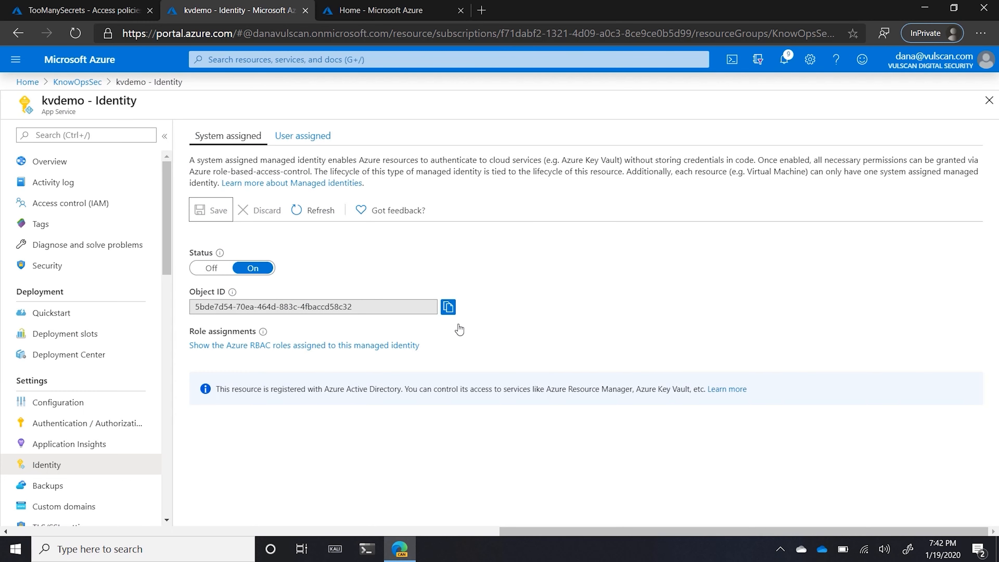
pyautogui.click(84, 411)
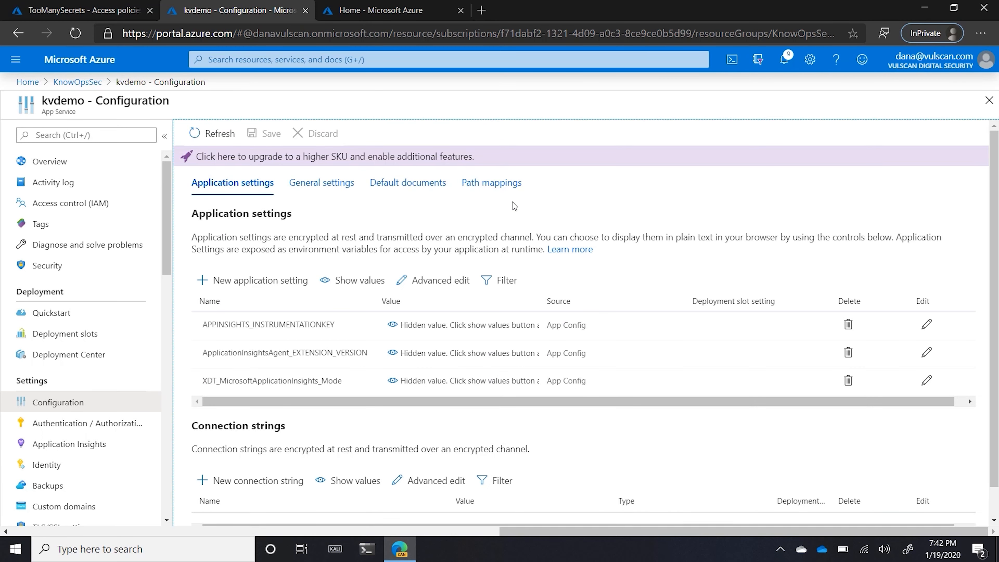
pyautogui.click(253, 282)
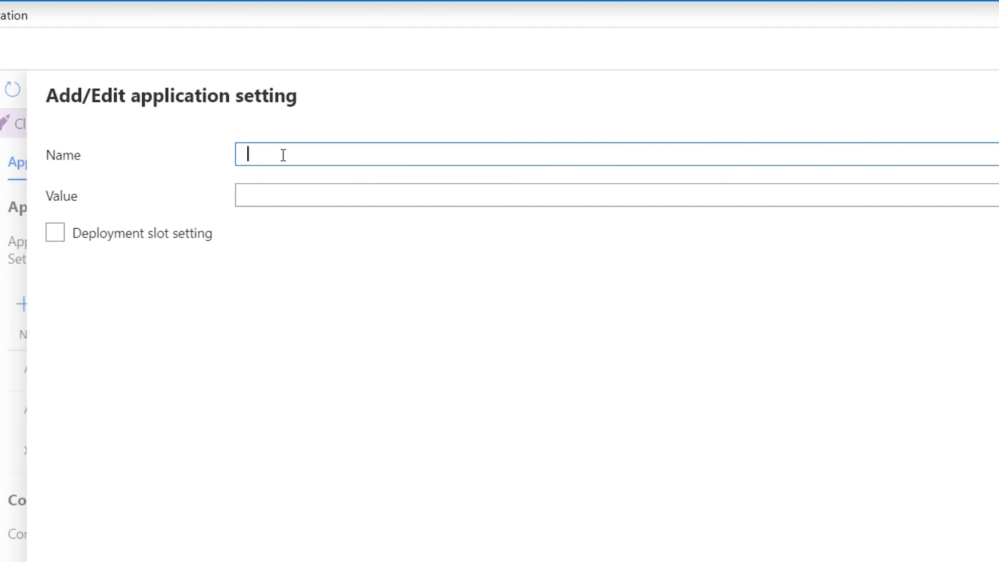
pyautogui.write('MySecret')
pyautogui.click(277, 197)
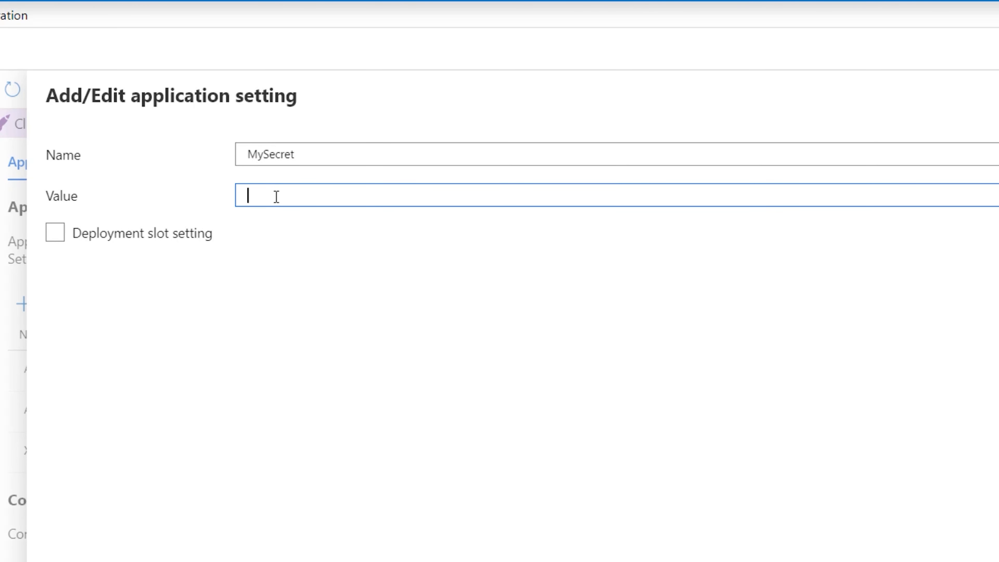
pyautogui.write('@Microsoft.KeyVault')
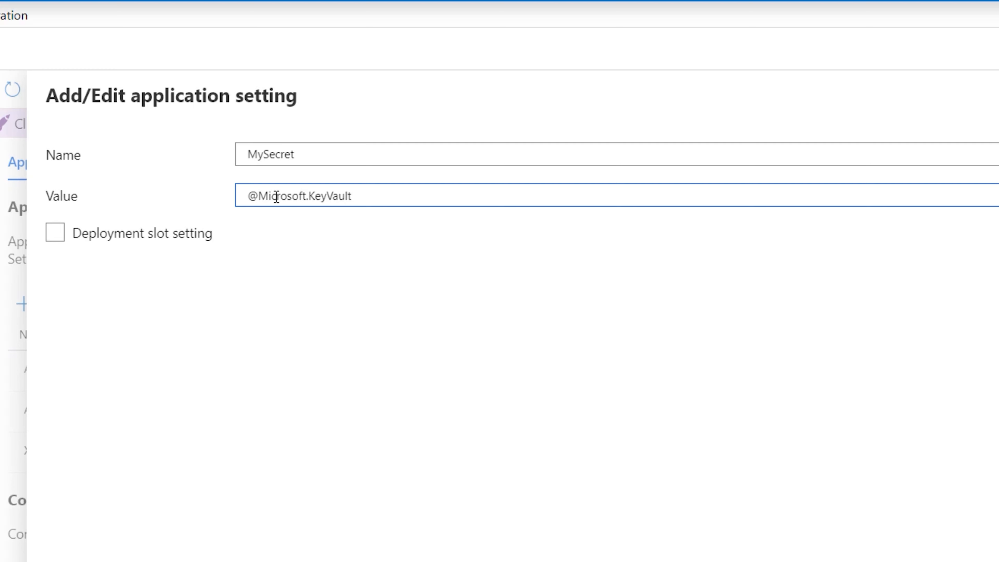
pyautogui.write('(SecretUri=')
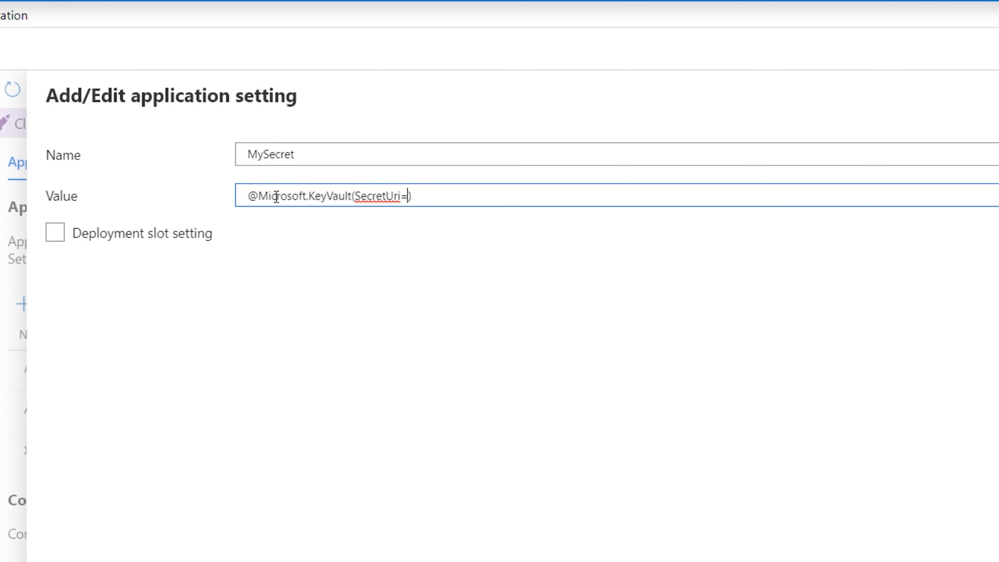
# Copy the secret identifier of the current version of MyAppSecret from the TooManySecrets key vault.
pyautogui.click(115, 12)
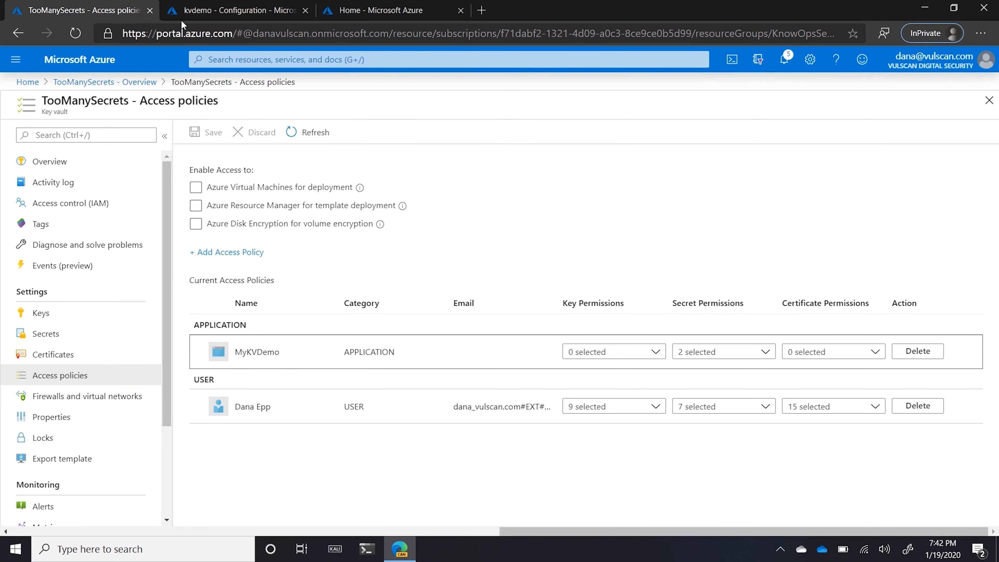
pyautogui.click(59, 334)
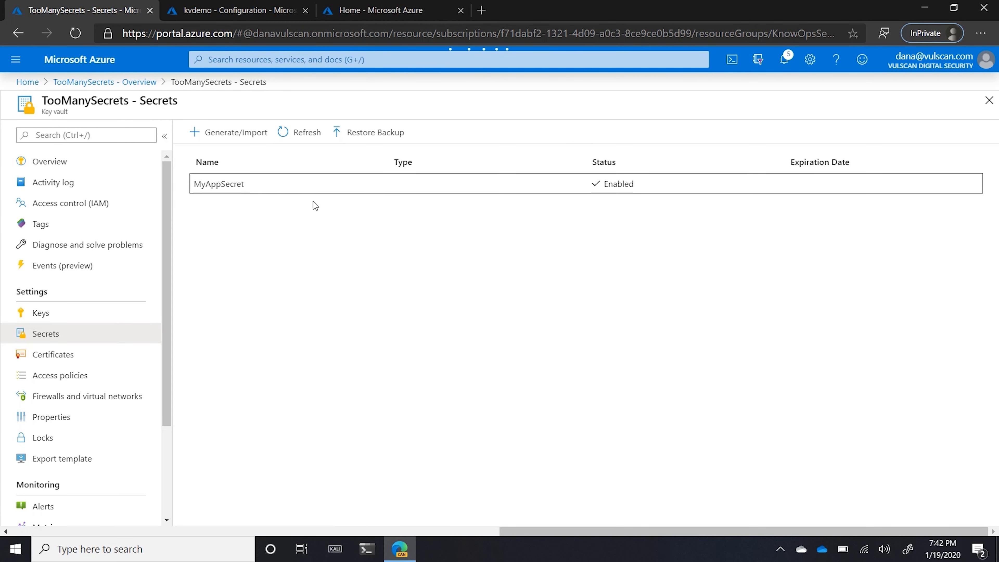
pyautogui.click(270, 188)
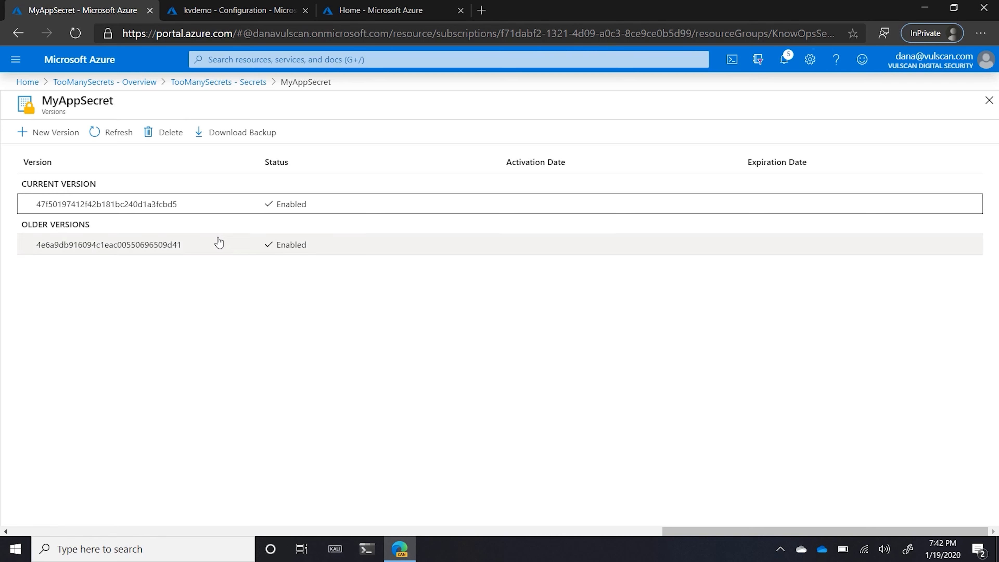
pyautogui.click(170, 210)
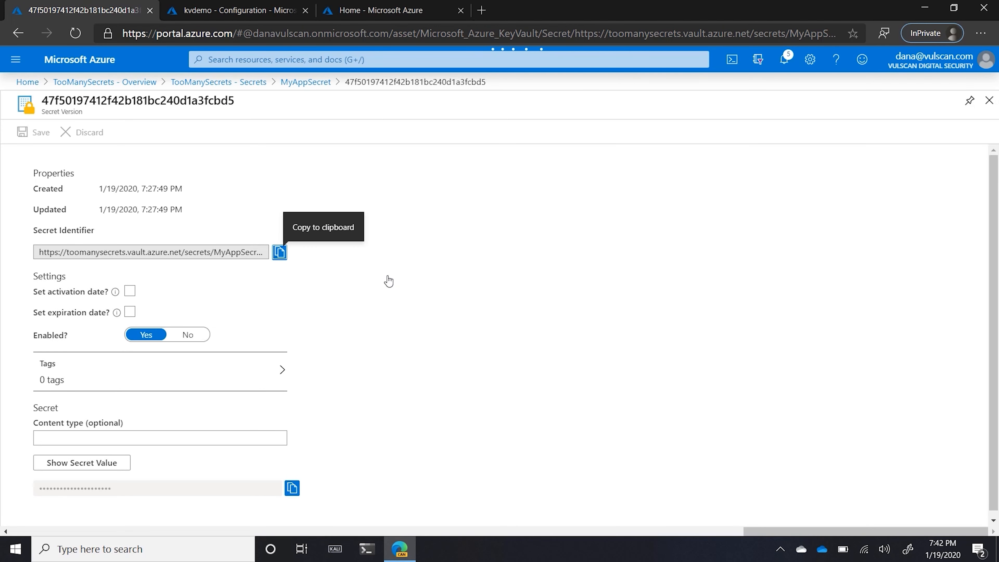
pyautogui.click(280, 253)
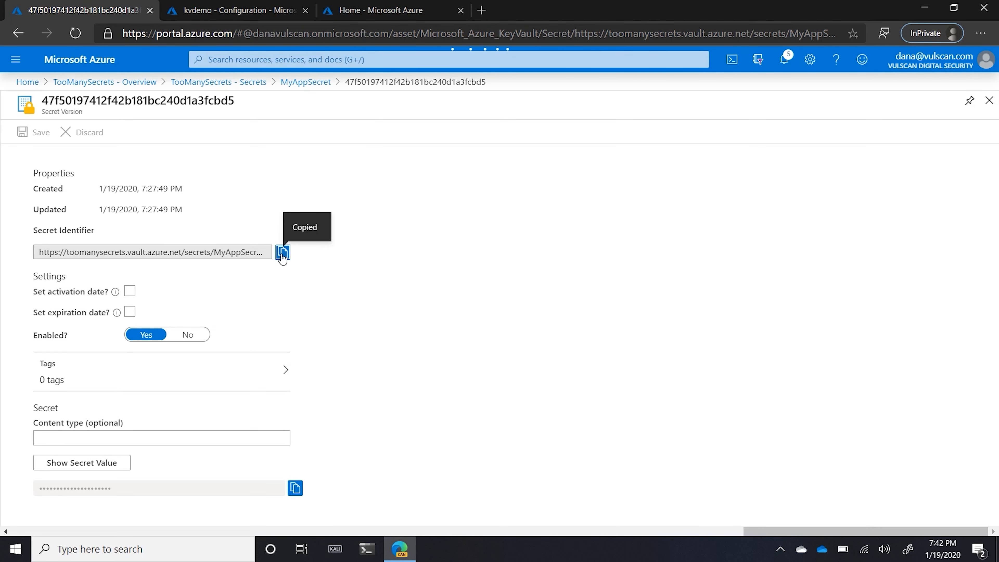
# Complete MySecret's SecretUri with the copied secret identifier and save the configuration, reopening the setting to check its Key Vault reference details.
pyautogui.click(240, 10)
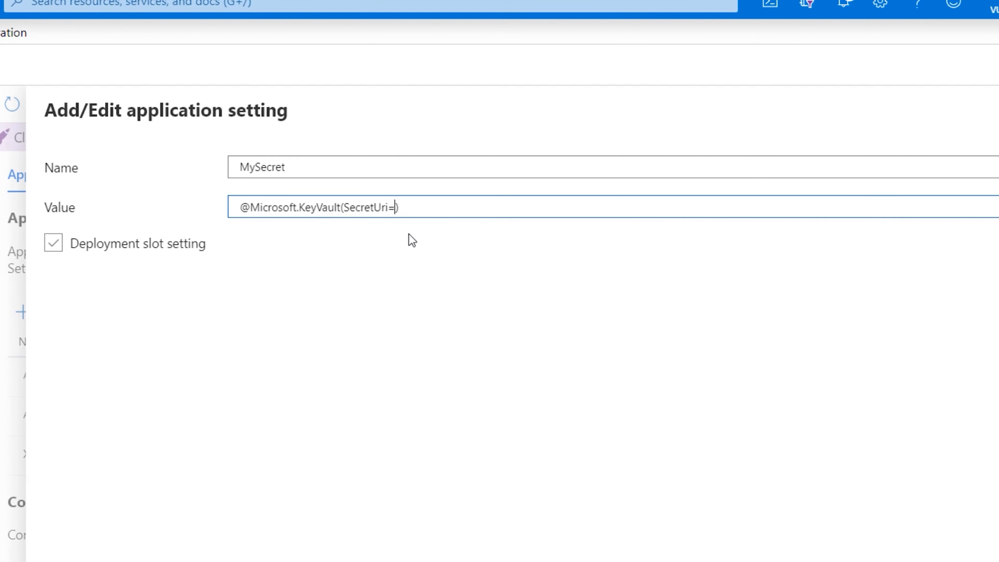
pyautogui.hotkey('ctrl', 'v')
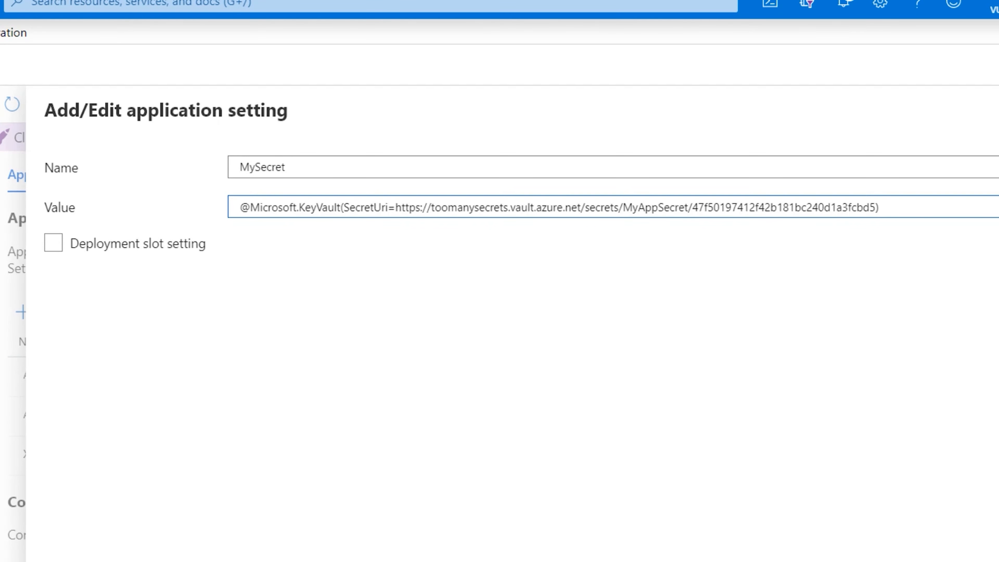
pyautogui.click(66, 561)
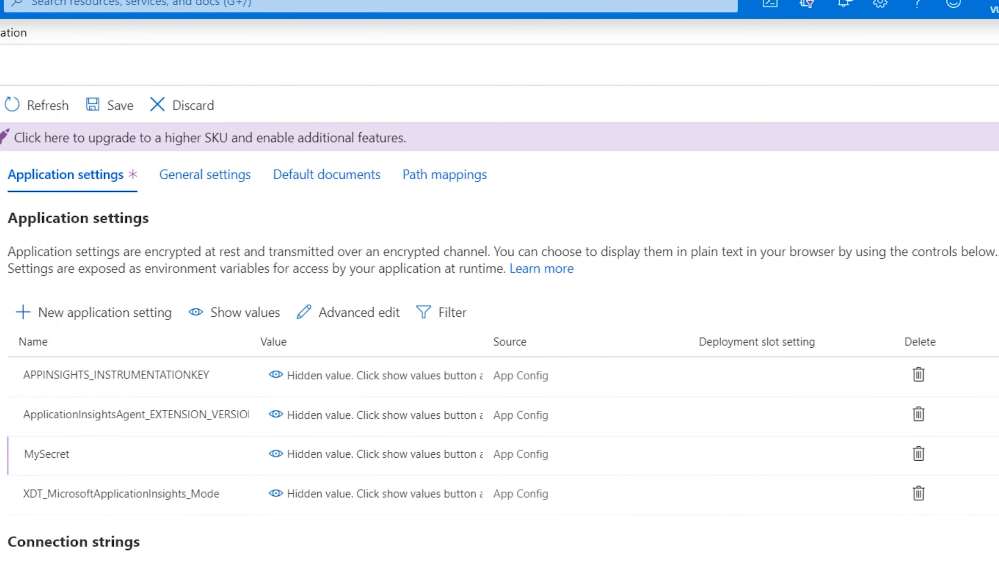
pyautogui.click(120, 107)
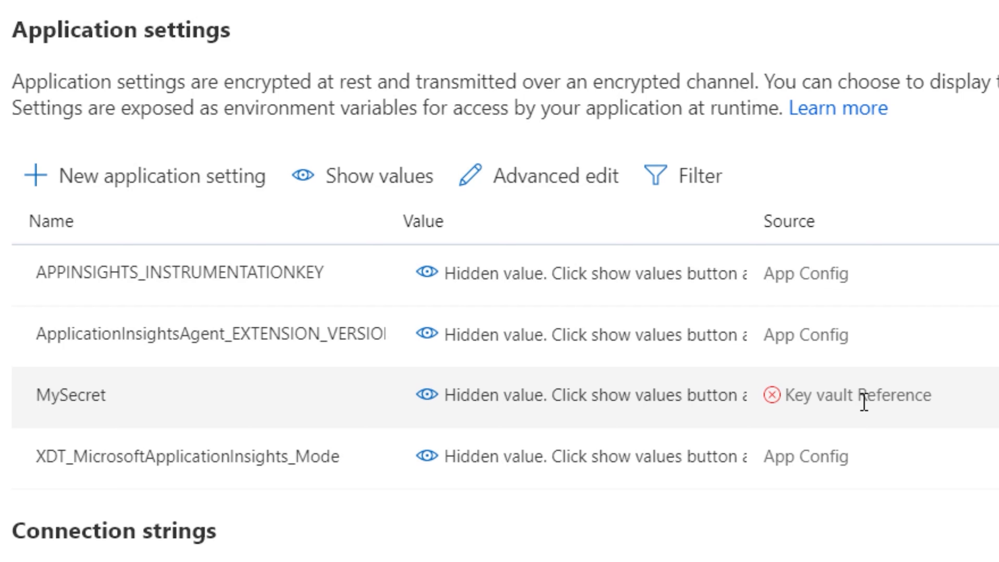
pyautogui.click(995, 395)
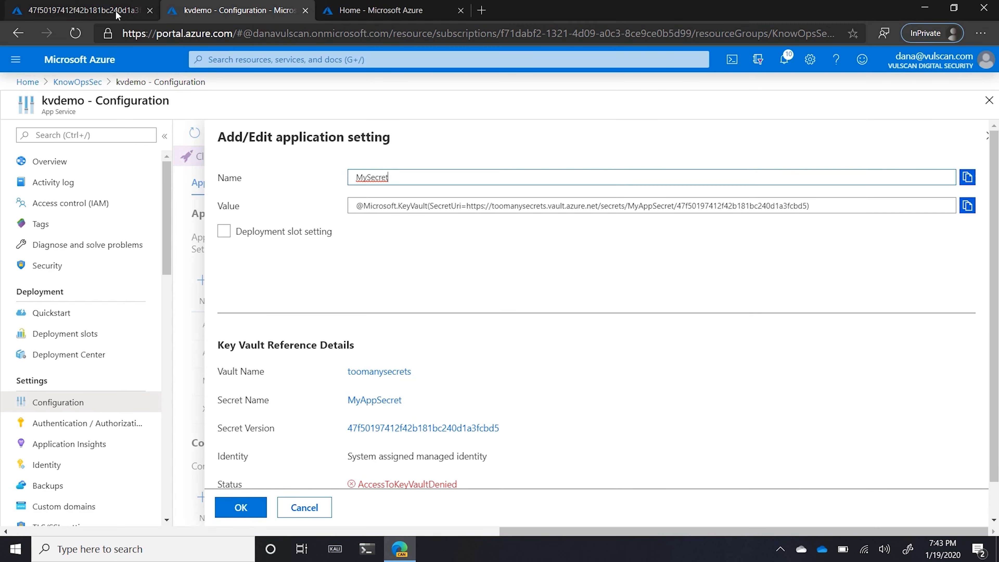
# Return to the TooManySecrets access policies and start a new policy with the Get and List secret permissions.
pyautogui.click(117, 15)
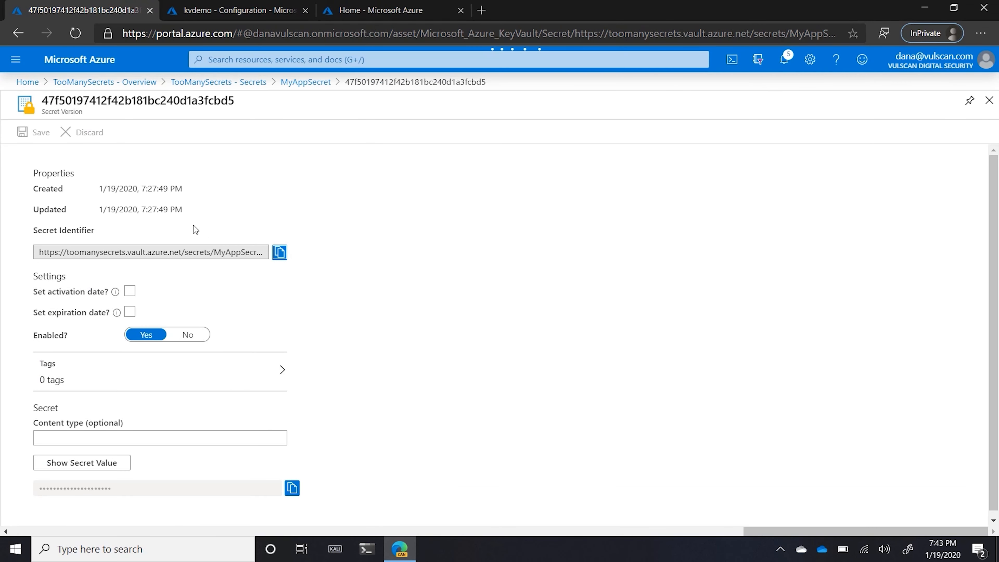
pyautogui.click(249, 84)
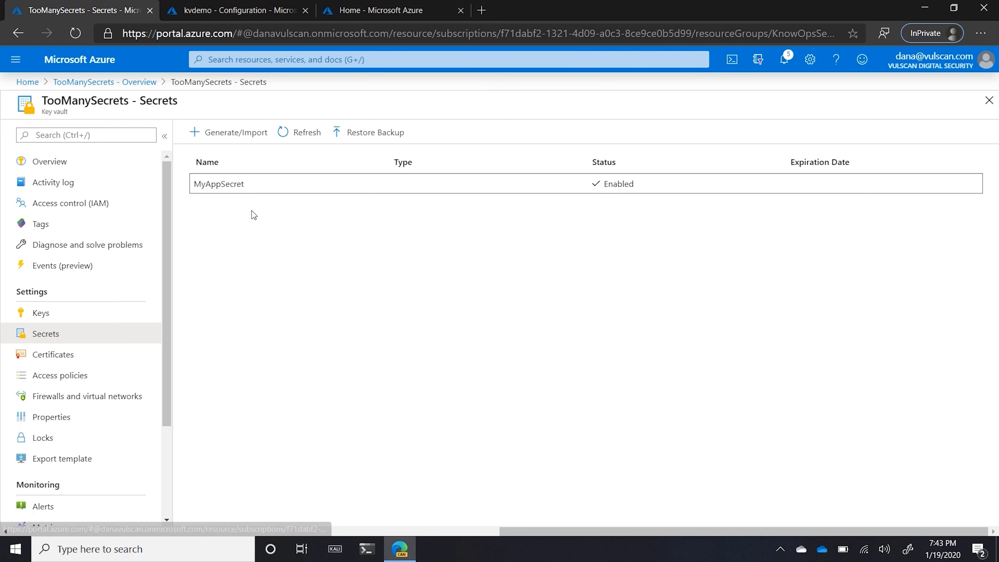
pyautogui.click(90, 376)
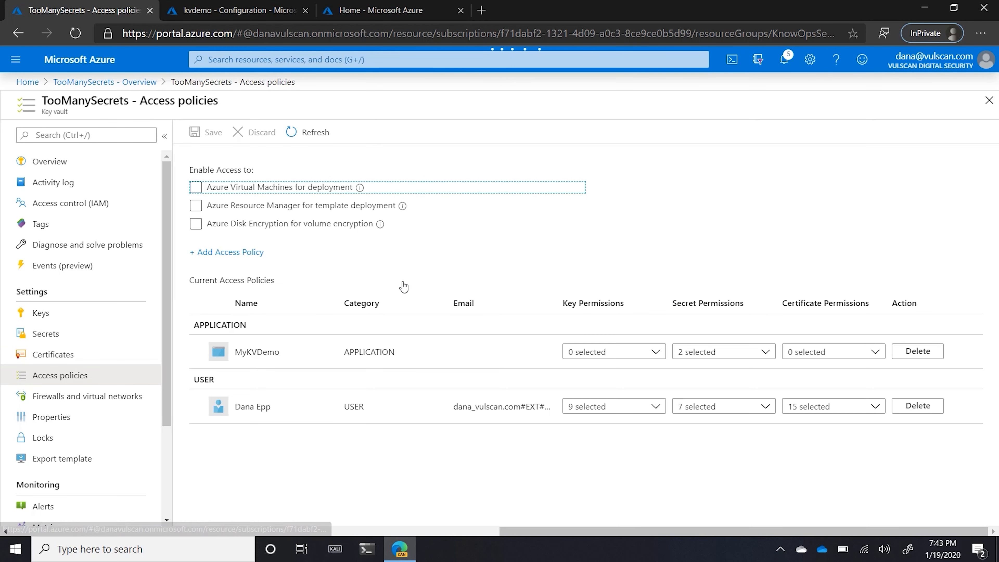
pyautogui.click(227, 251)
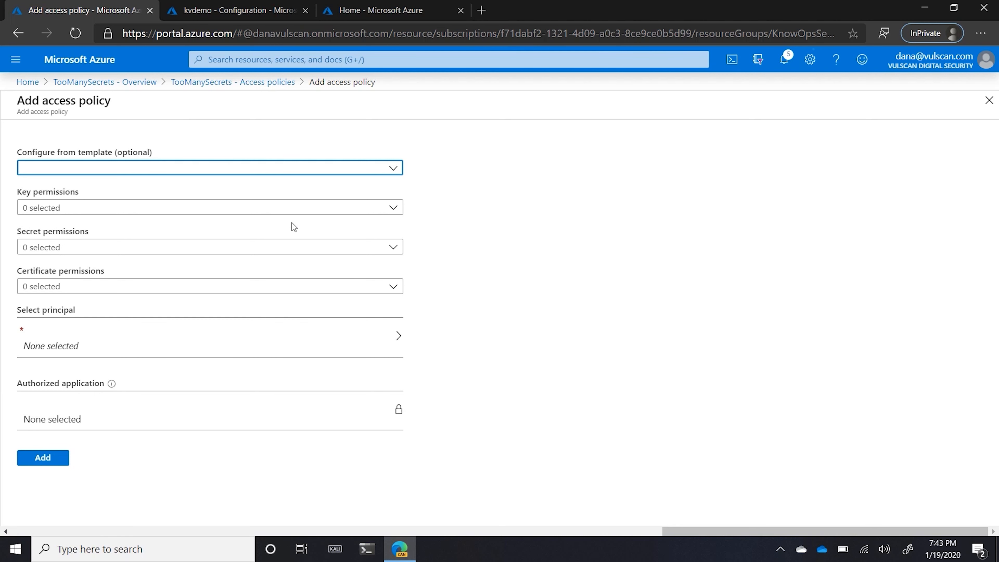
pyautogui.click(259, 246)
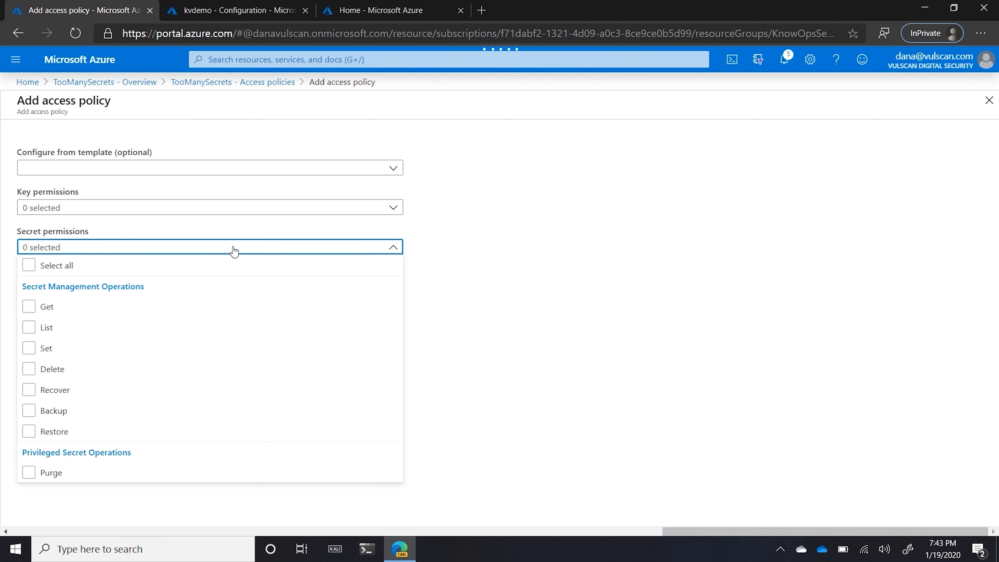
pyautogui.click(53, 308)
pyautogui.click(51, 326)
pyautogui.click(616, 356)
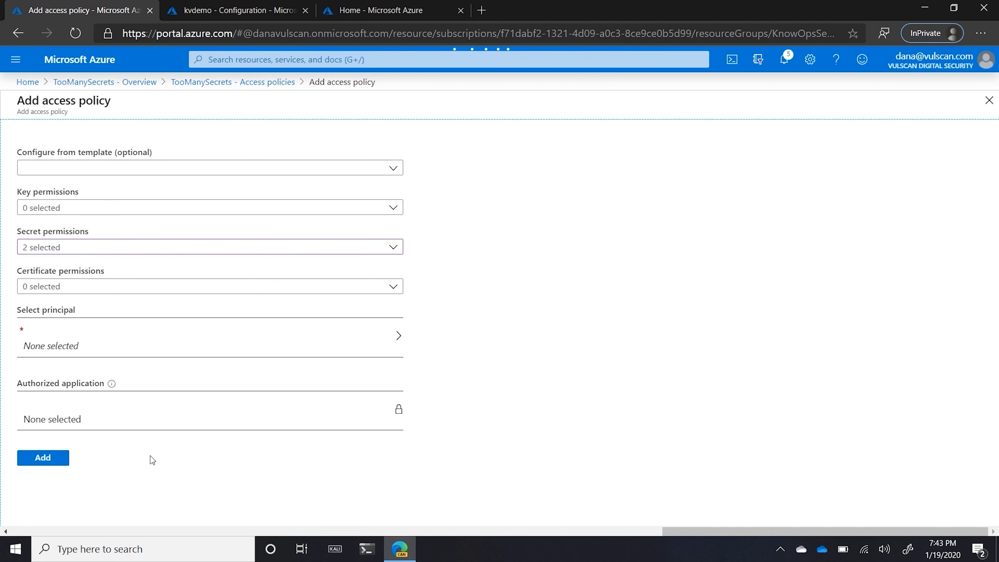
# Choose kvdemo as the policy's principal, add the policy and save the key vault's access policies.
pyautogui.click(96, 348)
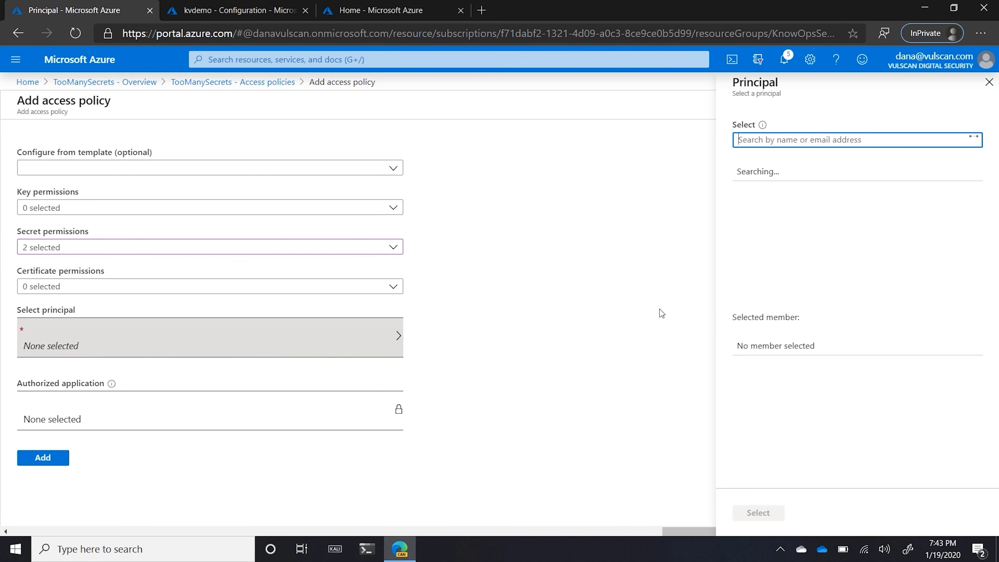
pyautogui.write('kvdemo')
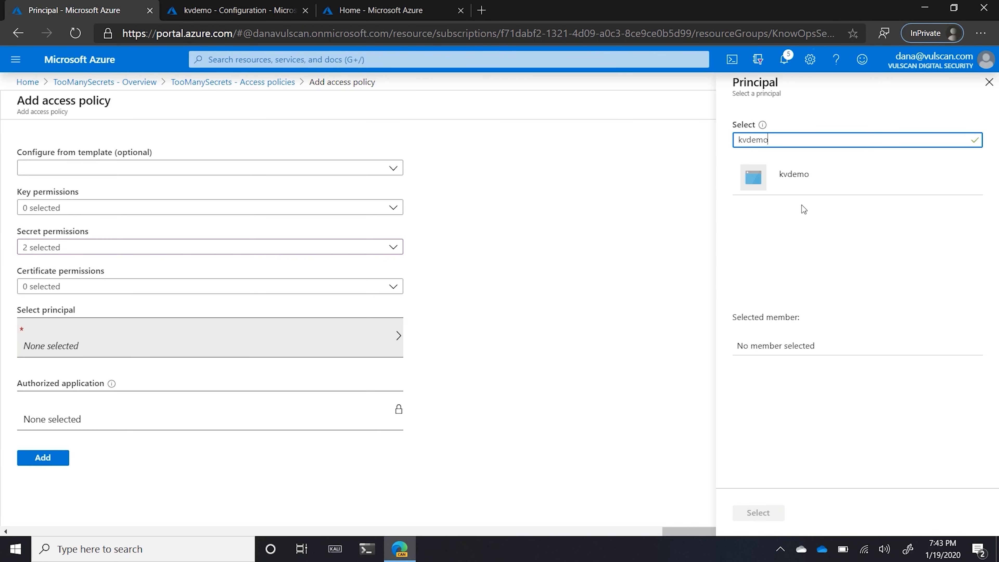
pyautogui.click(799, 183)
pyautogui.click(769, 513)
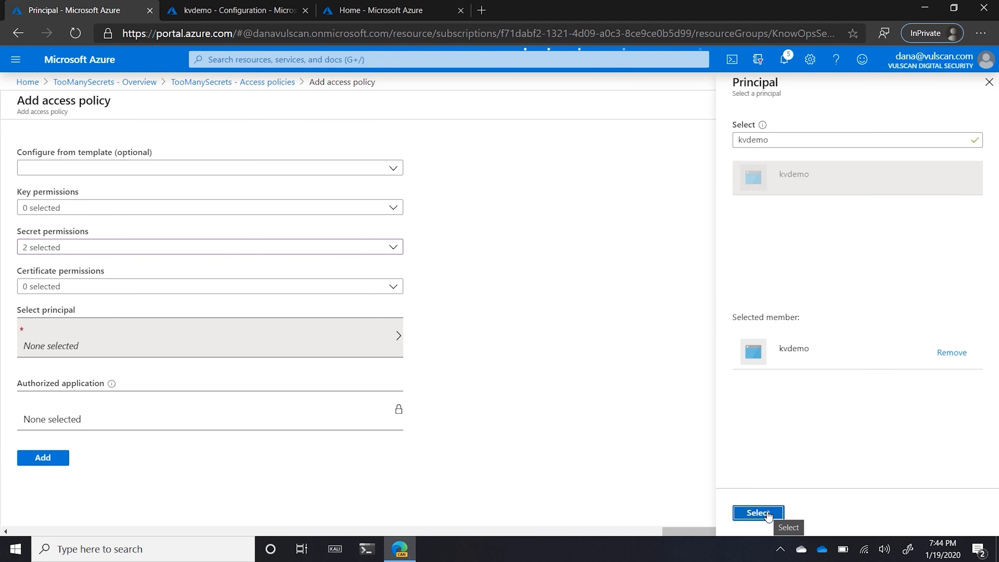
pyautogui.click(49, 459)
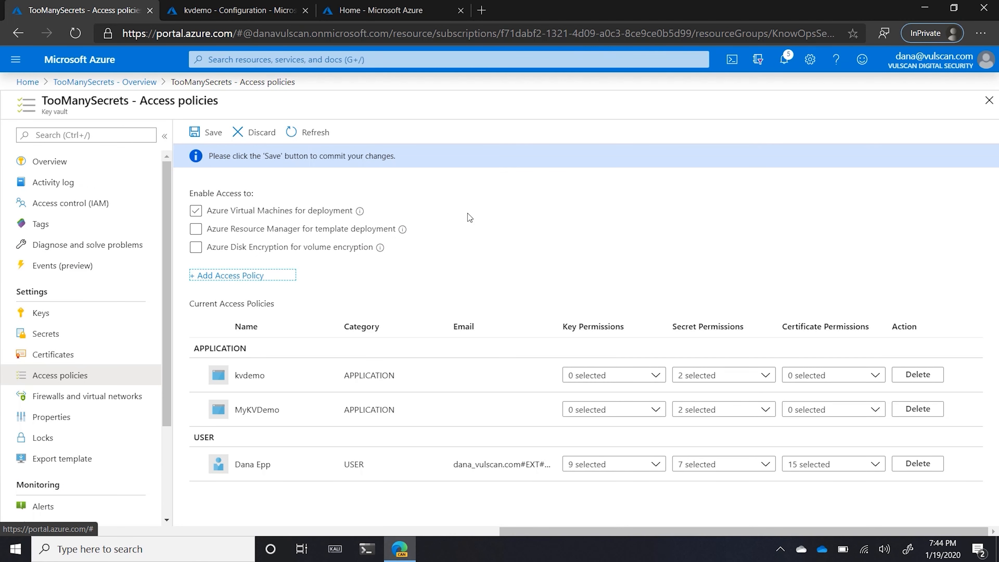
pyautogui.click(212, 141)
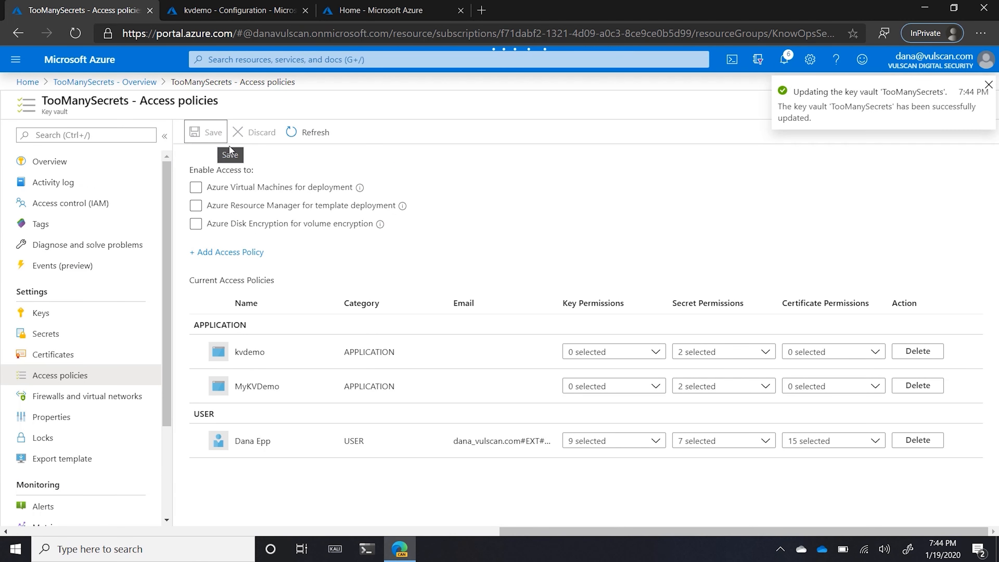
# Remove the version identifier from the end of MySecret's SecretUri in kvdemo, keeping the closing parenthesis, and save the configuration.
pyautogui.click(240, 12)
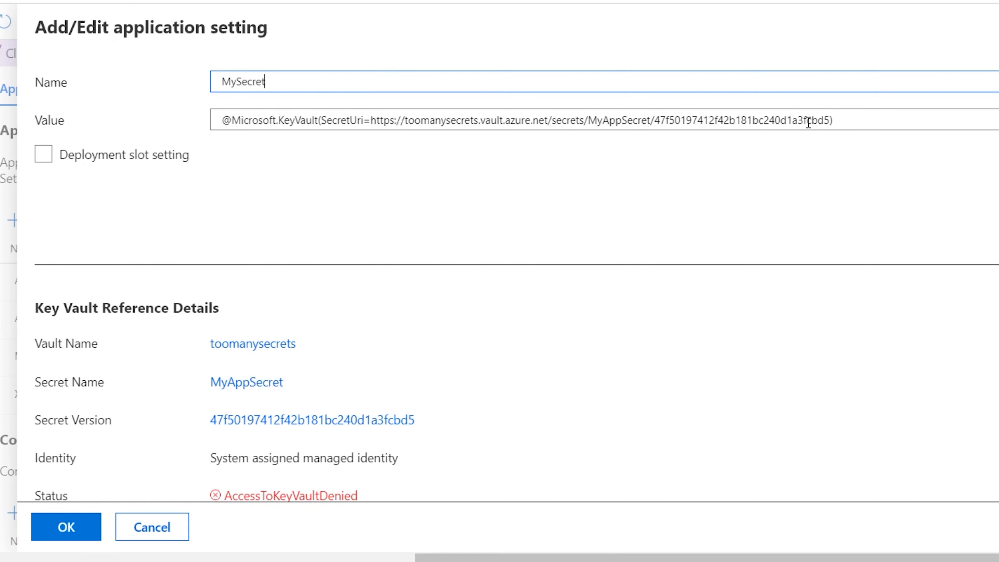
pyautogui.click(822, 120)
pyautogui.hotkey('shift', 'Right')
pyautogui.hotkey('shift', 'Left')
pyautogui.hotkey('shift', 'Left')
pyautogui.hotkey('shift', 'Left')
pyautogui.hotkey('shift', 'Left')
pyautogui.hotkey('shift', 'Left')
pyautogui.hotkey('shift', 'Left')
pyautogui.hotkey('shift', 'Left')
pyautogui.hotkey('shift', 'Left')
pyautogui.hotkey('shift', 'Left')
pyautogui.hotkey('shift', 'Left')
pyautogui.hotkey('shift', 'Left')
pyautogui.hotkey('shift', 'Left')
pyautogui.hotkey('shift', 'Left')
pyautogui.hotkey('shift', 'Left')
pyautogui.hotkey('shift', 'Left')
pyautogui.hotkey('shift', 'Left')
pyautogui.hotkey('shift', 'Left')
pyautogui.hotkey('shift', 'Left')
pyautogui.hotkey('shift', 'Left')
pyautogui.hotkey('shift', 'Left')
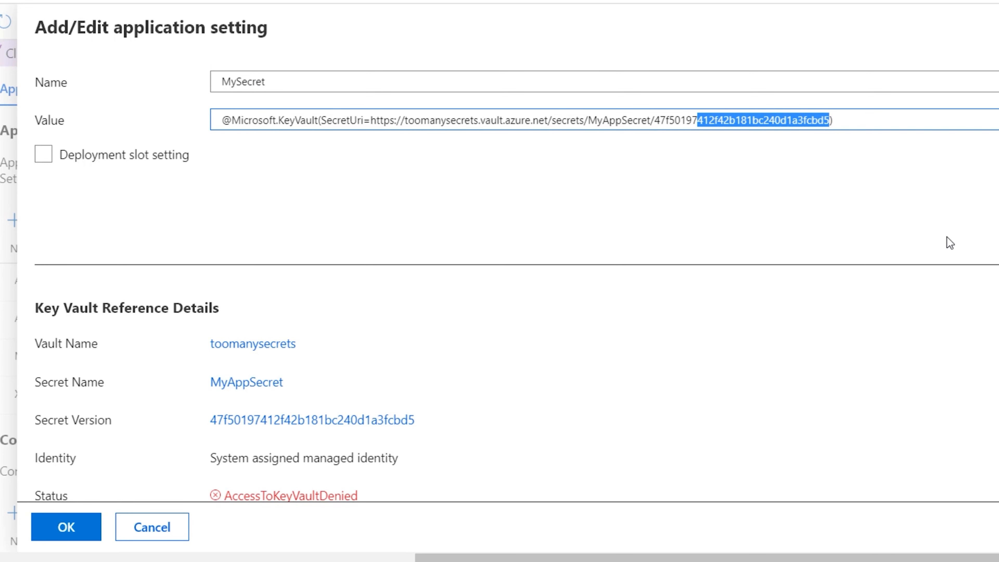
pyautogui.hotkey('shift', 'Left')
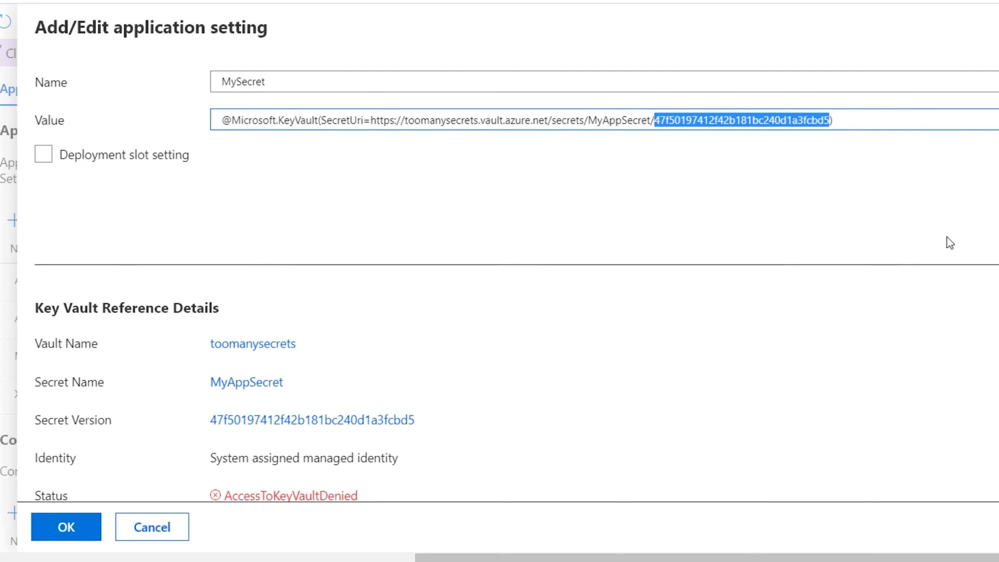
pyautogui.press('BackSpace')
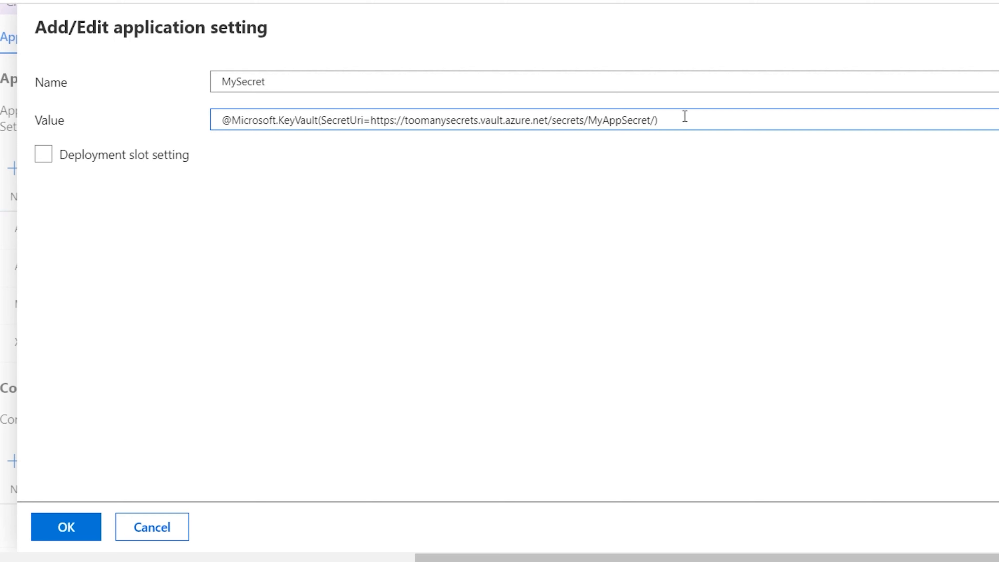
pyautogui.click(72, 528)
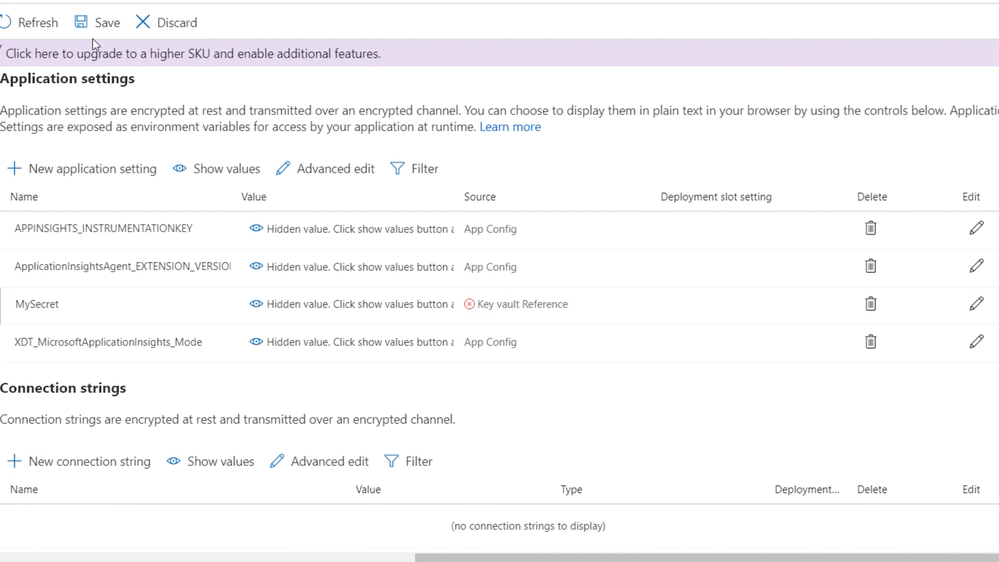
pyautogui.click(107, 30)
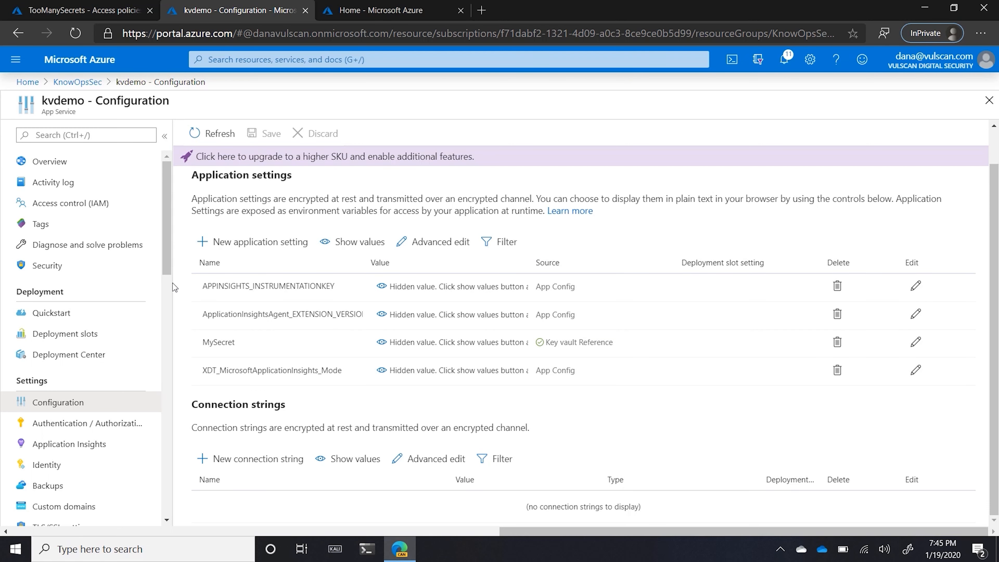
# Open the Kudu advanced tools for the kvdemo App Service and view the site's environment details.
pyautogui.moveTo(165, 254); pyautogui.dragTo(166, 438)
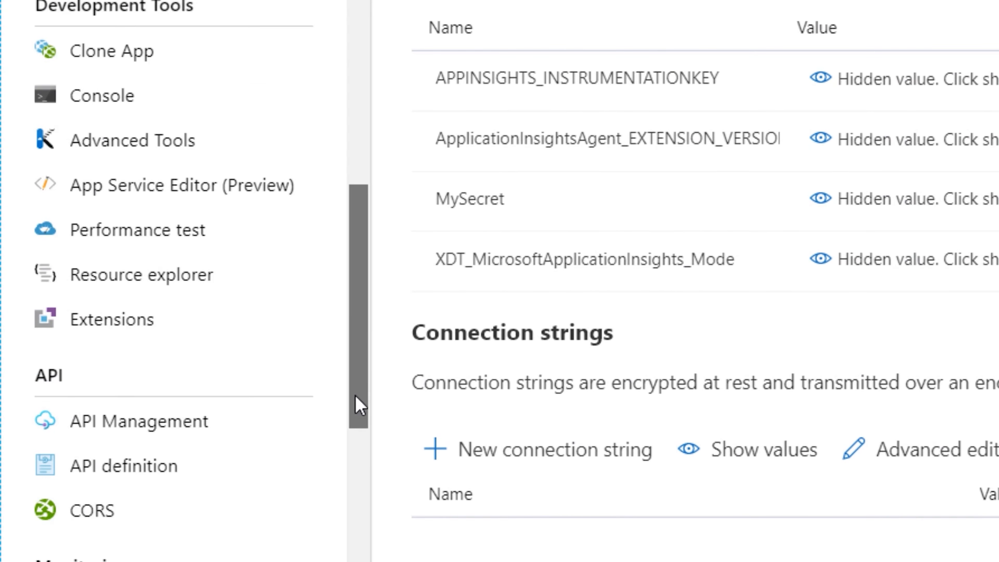
pyautogui.moveTo(355, 396); pyautogui.dragTo(354, 401)
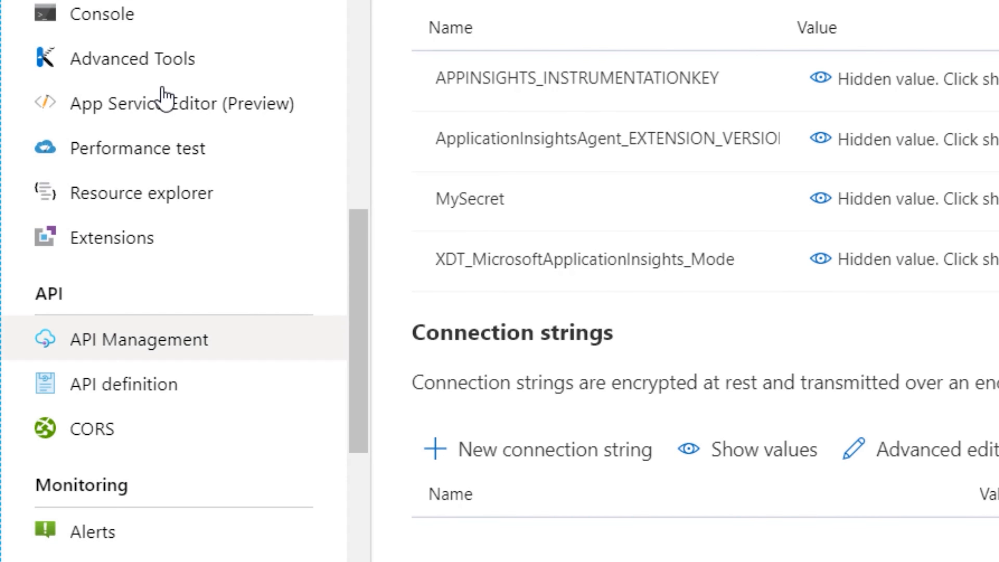
pyautogui.click(157, 75)
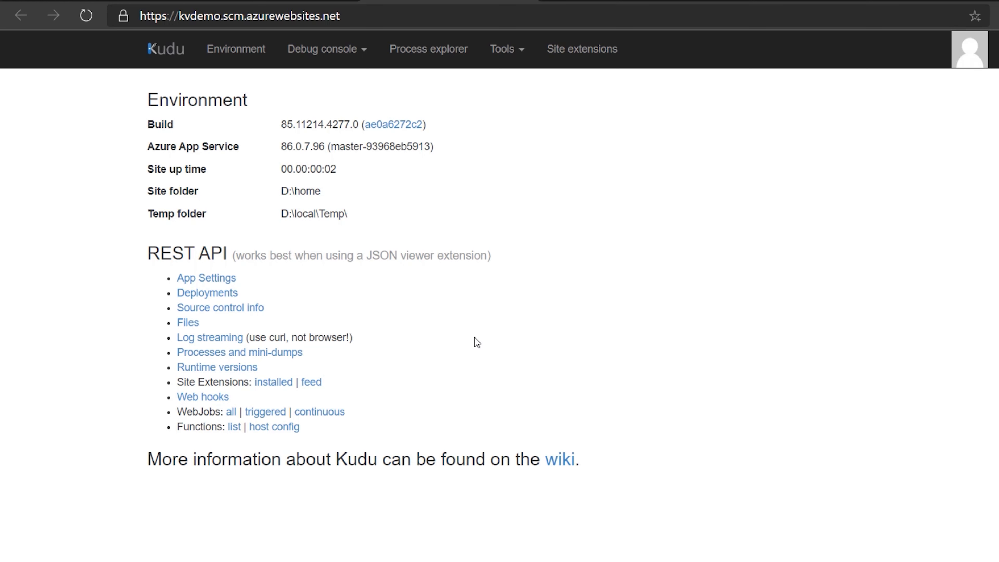
pyautogui.click(244, 50)
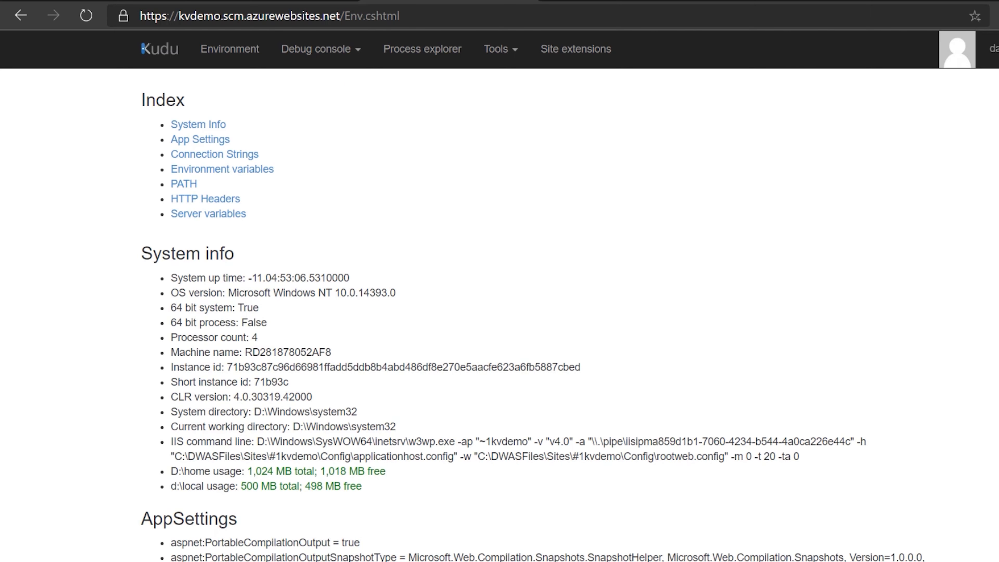
# Examine the MySecret entry among kvdemo's environment details to check that the Key Vault reference resolves.
pyautogui.scroll(-20, 579, 315)
pyautogui.scroll(-10, 579, 315)
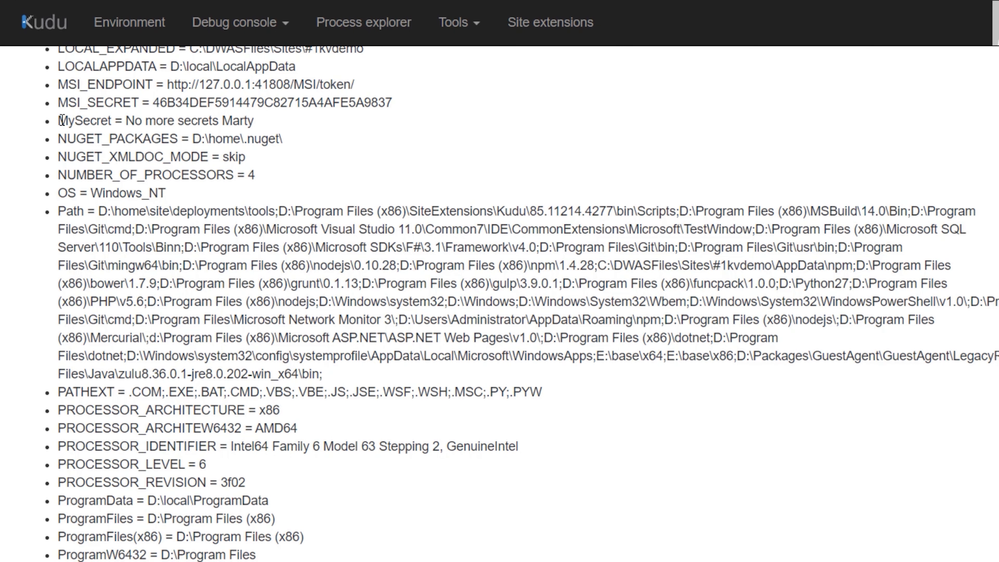
pyautogui.moveTo(62, 120); pyautogui.dragTo(299, 123)
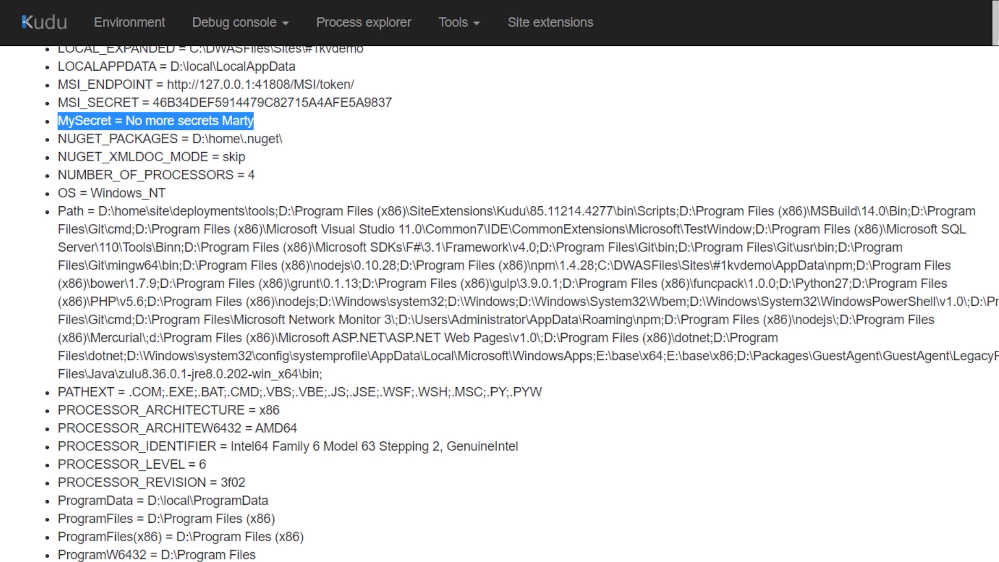
pyautogui.scroll(15, 499, 303)
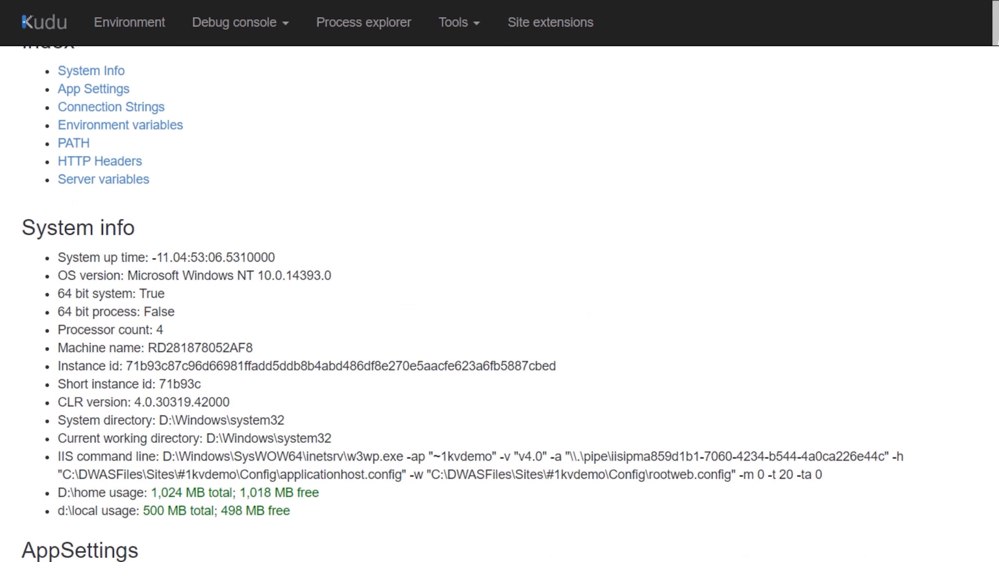
pyautogui.scroll(3, 605, 359)
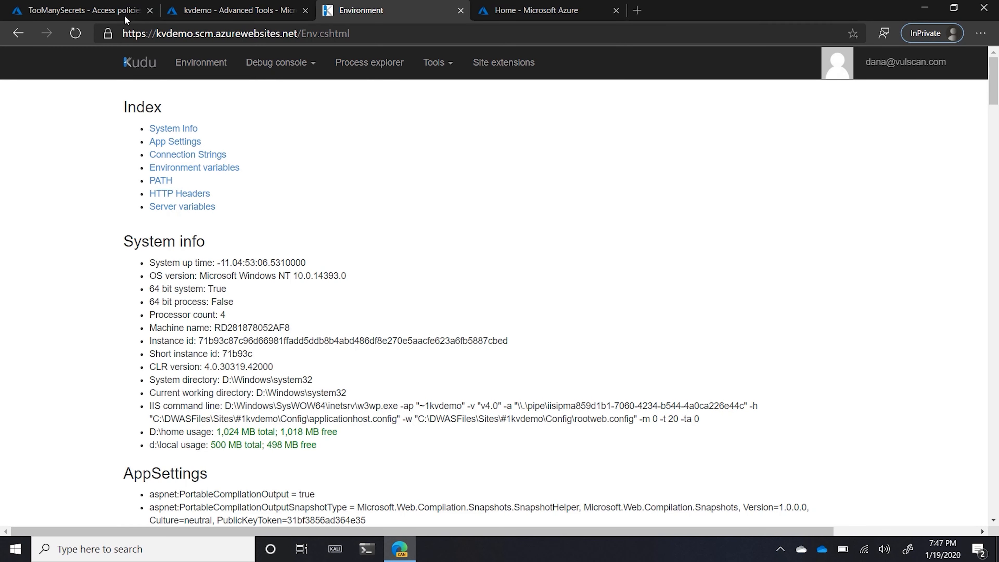
# Return to the TooManySecrets key vault, open its diagnostic settings and start adding a new diagnostic setting.
pyautogui.click(118, 14)
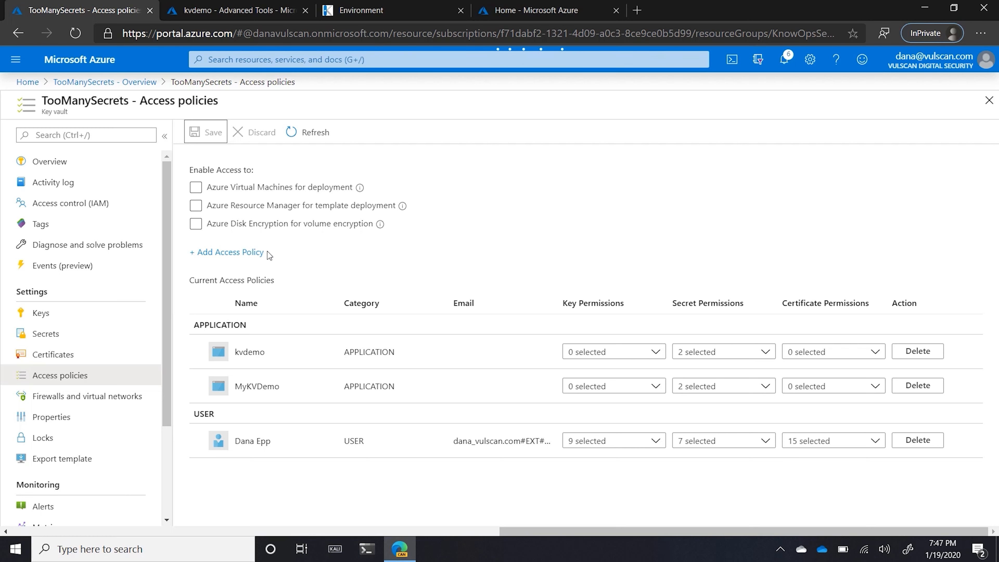
pyautogui.moveTo(168, 246); pyautogui.dragTo(169, 394)
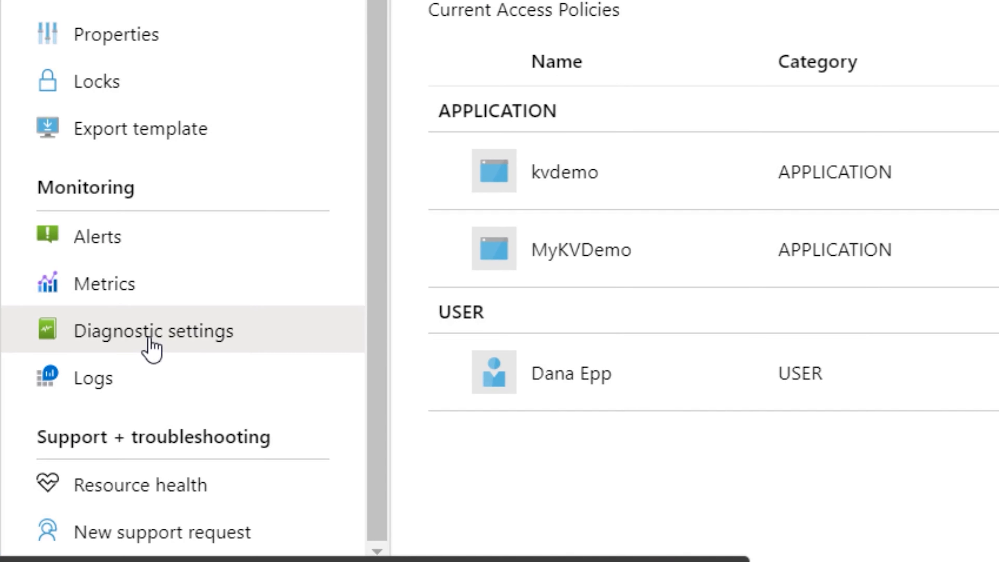
pyautogui.click(150, 345)
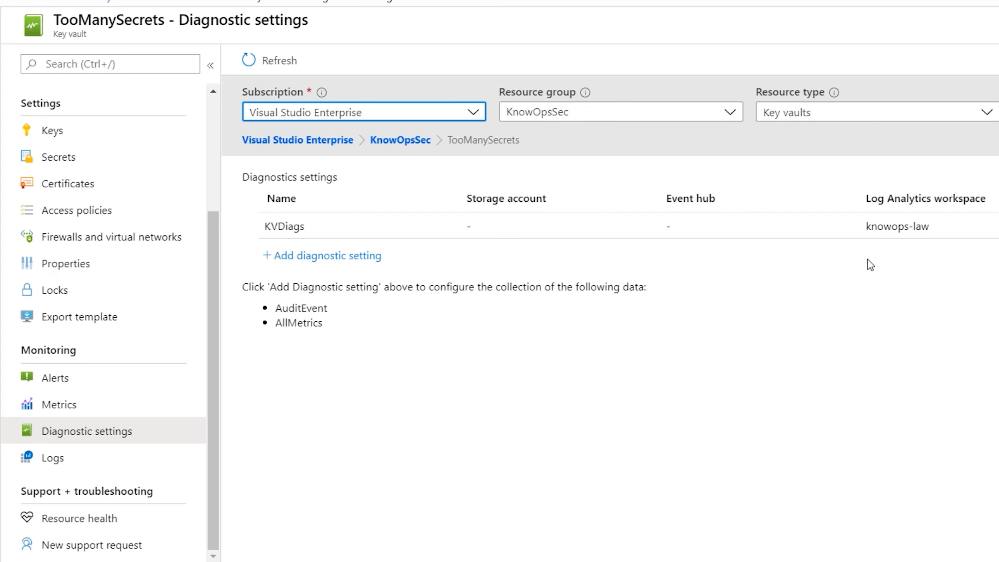
pyautogui.click(345, 256)
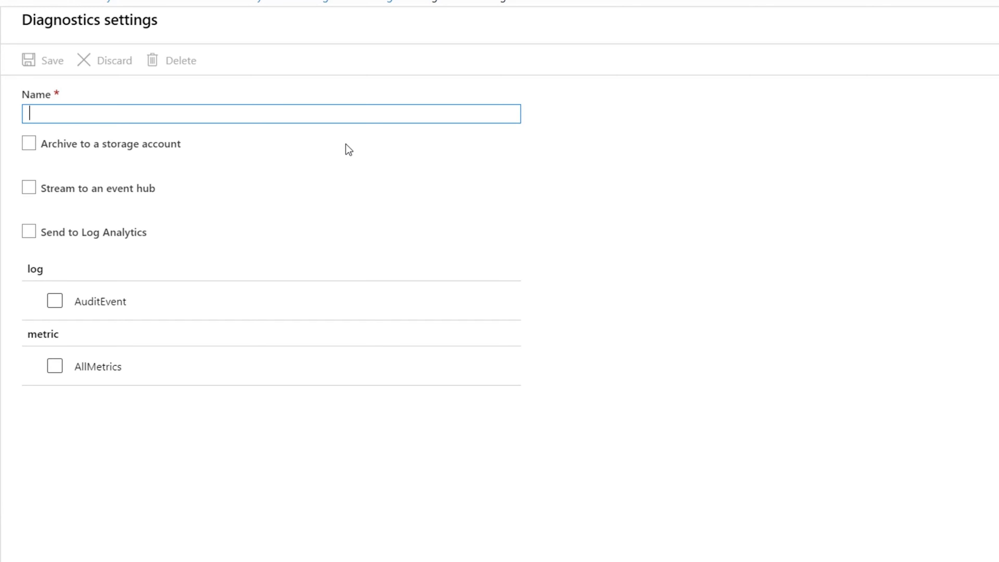
# Name the diagnostic setting KVDemoDiags and send its AuditEvent log to the KnowOpsSec-LAW Log Analytics workspace.
pyautogui.write('KVDemoDiags')
pyautogui.click(29, 233)
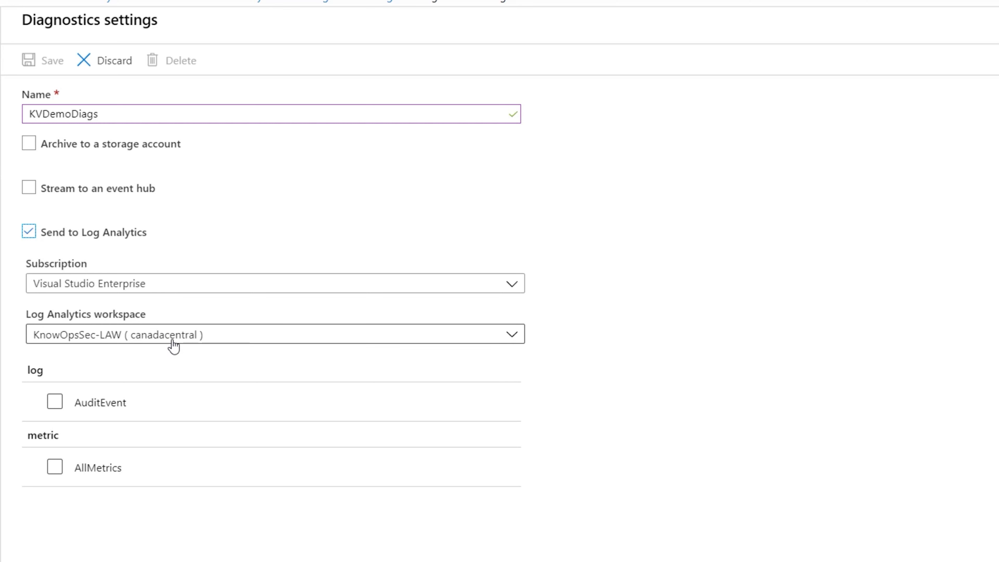
pyautogui.click(55, 402)
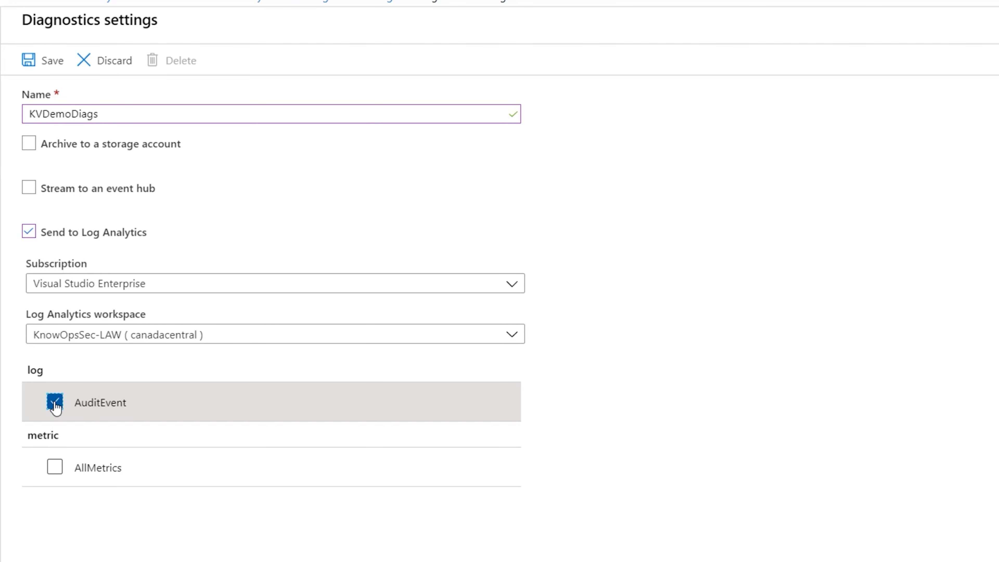